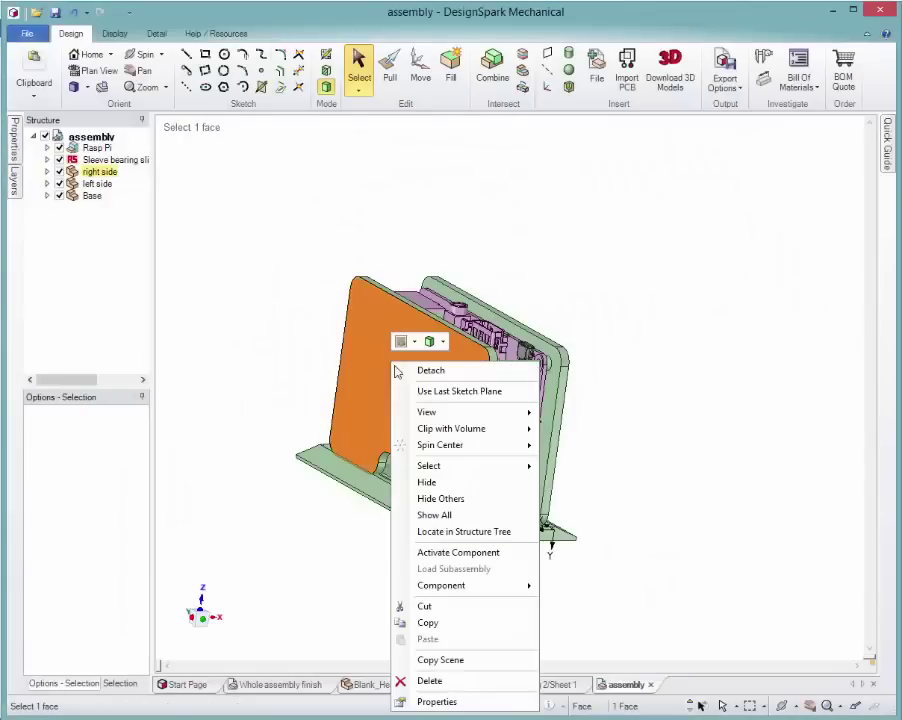
# Open the right side panel component of the assembly as its own design
pyautogui.moveTo(512, 582)
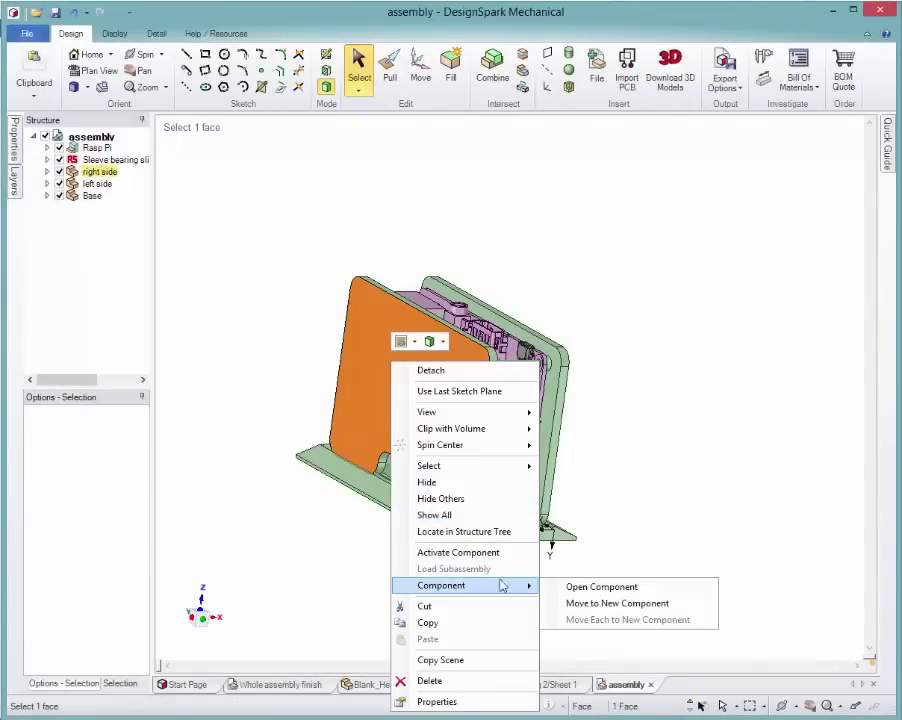
pyautogui.click(596, 588)
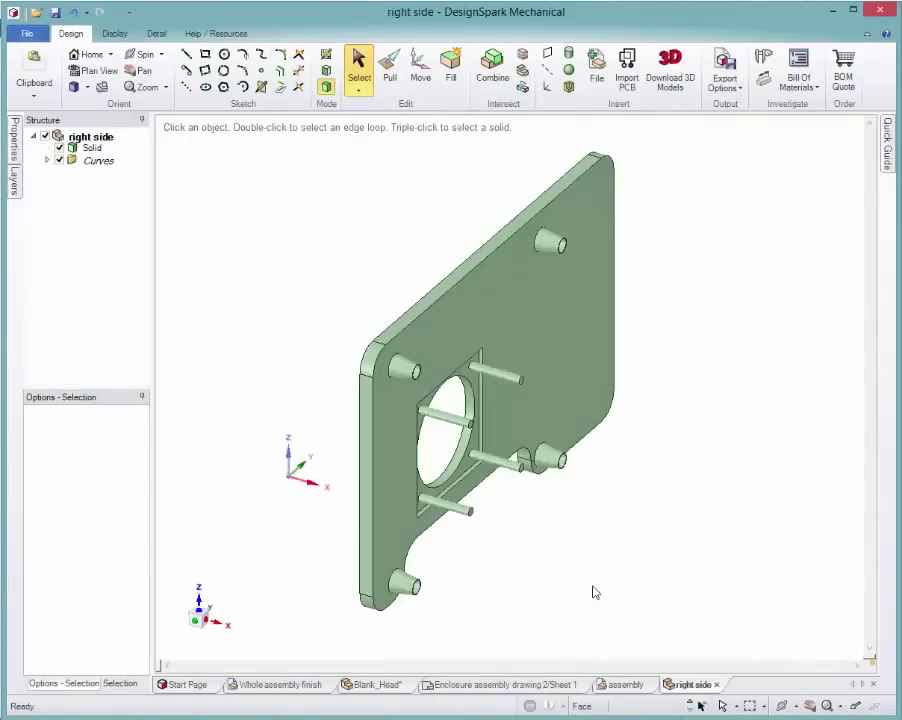
pyautogui.moveTo(513, 368); pyautogui.dragTo(456, 276, button='middle')
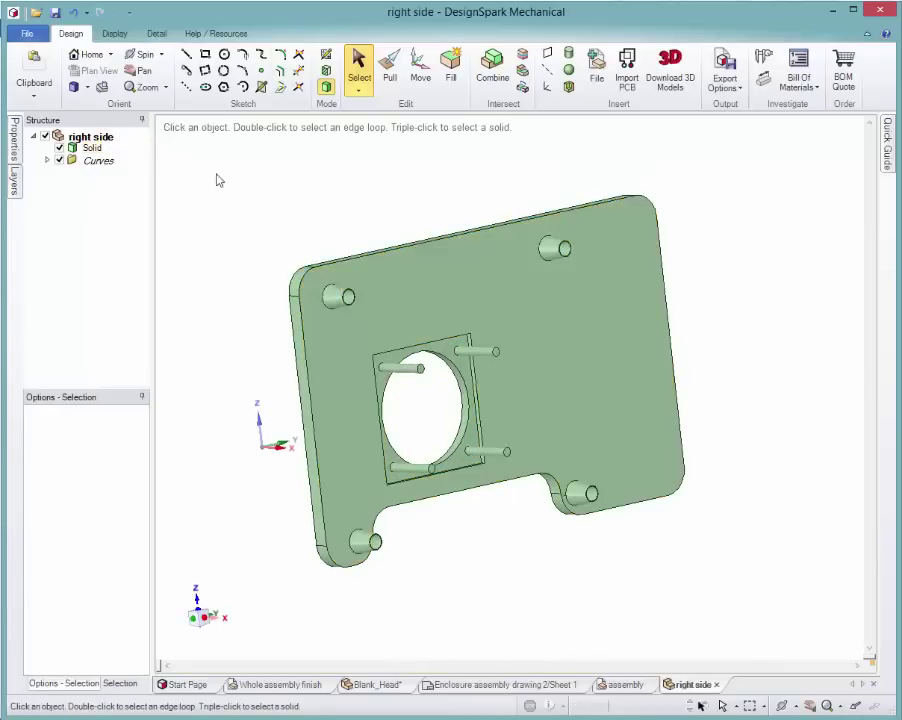
# Create a new drawing sheet from the right side panel design
pyautogui.click(27, 34)
pyautogui.moveTo(72, 64)
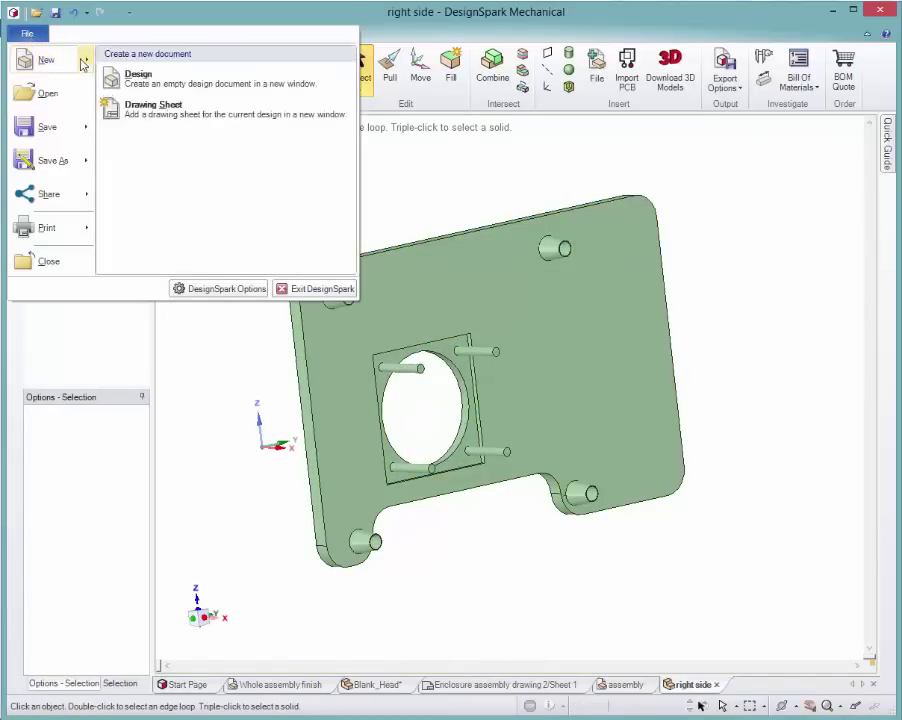
pyautogui.click(148, 110)
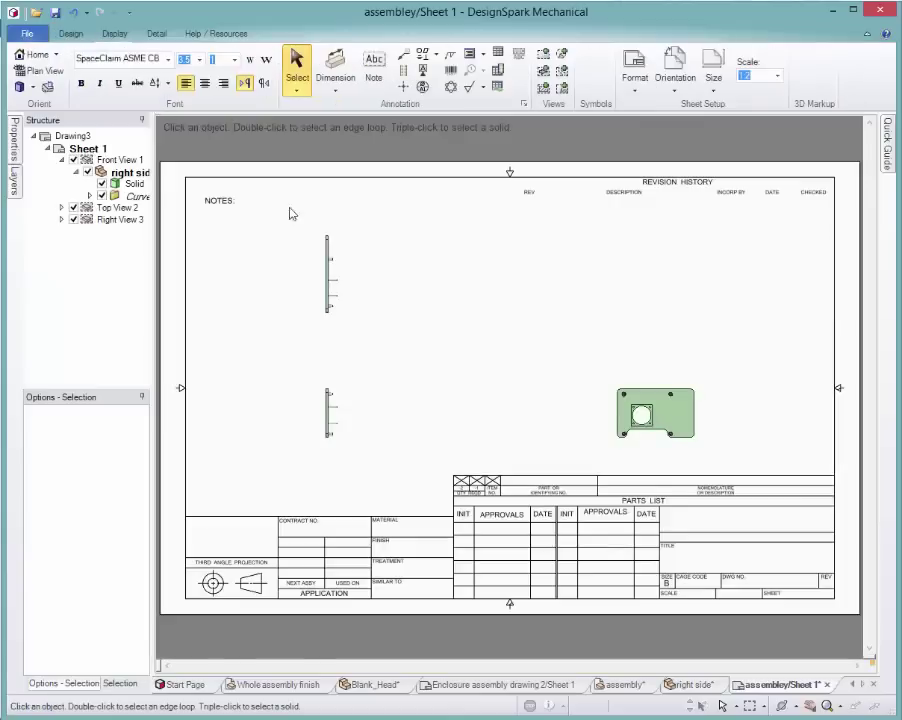
# Set the scale of the front drawing view to 1:1
pyautogui.scroll(2, 436, 406)
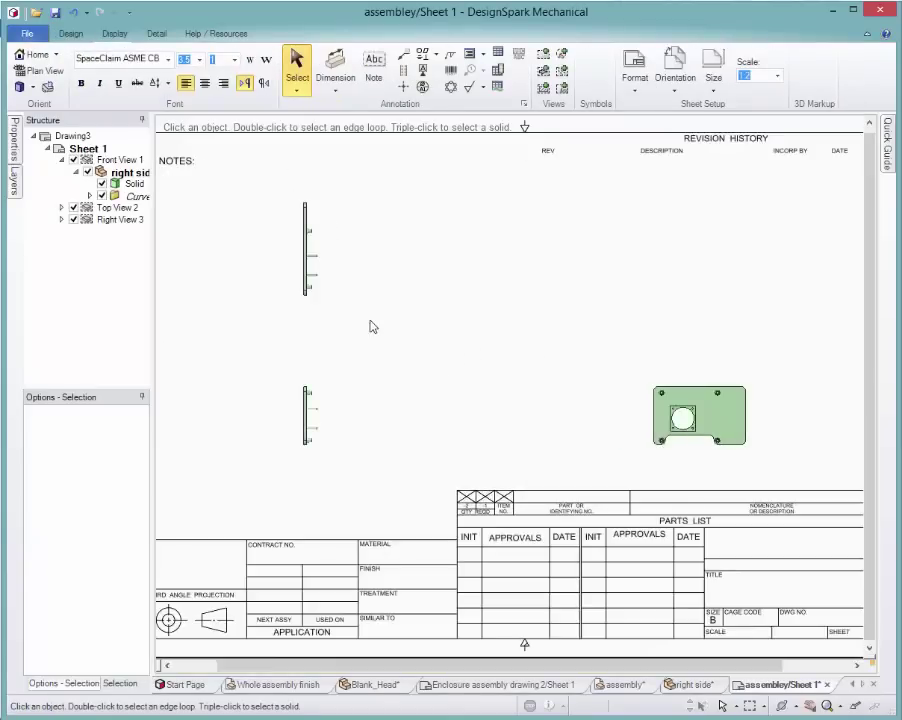
pyautogui.click(318, 419)
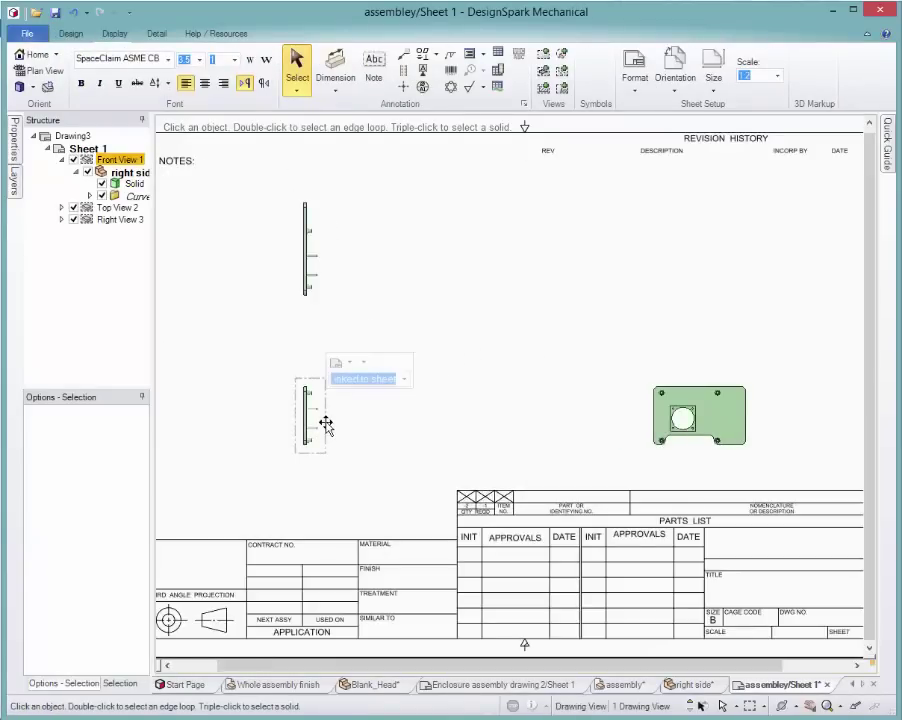
pyautogui.click(405, 380)
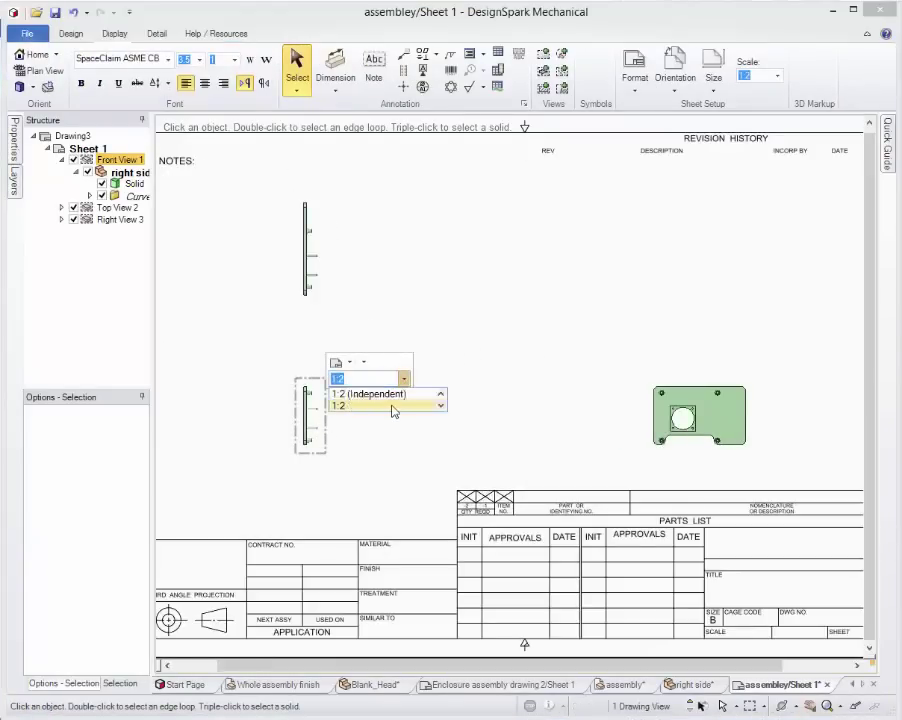
pyautogui.click(396, 405)
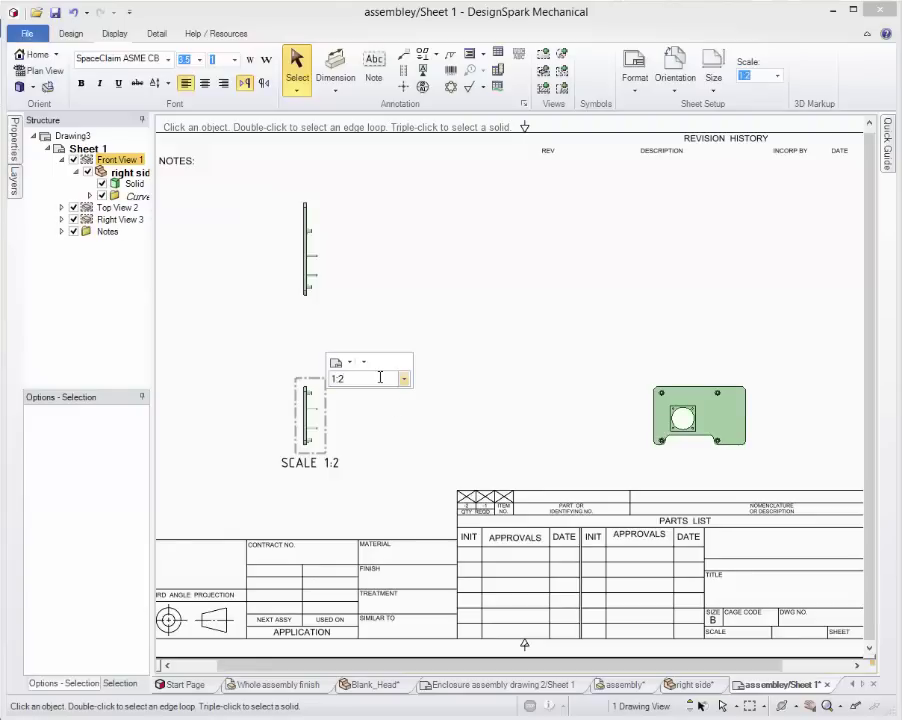
pyautogui.press('BackSpace')
pyautogui.write('1')
pyautogui.press('Return')
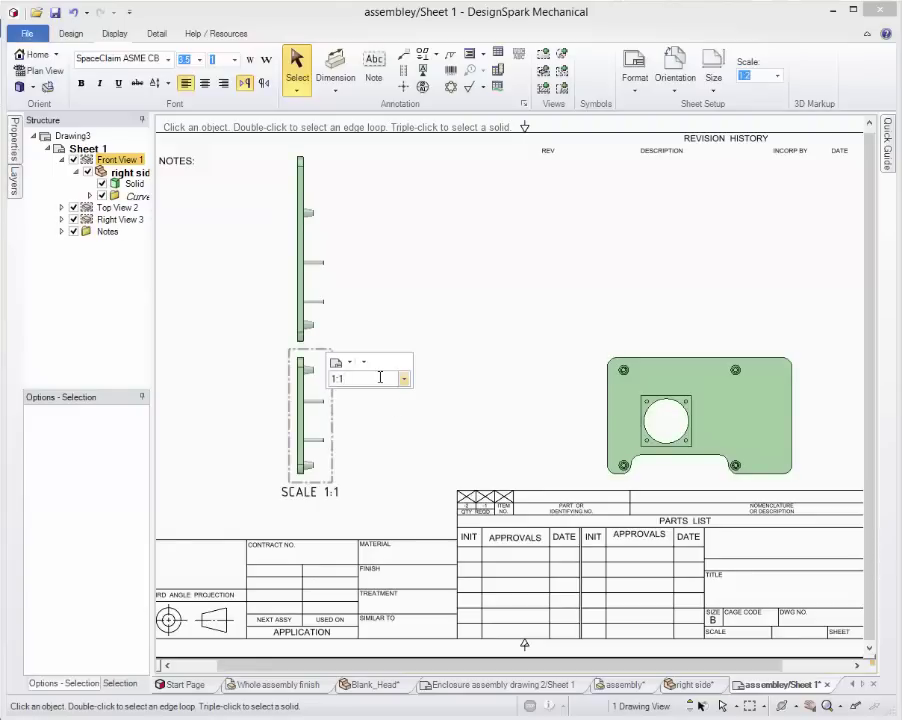
pyautogui.click(459, 302)
pyautogui.scroll(-1, 331, 323)
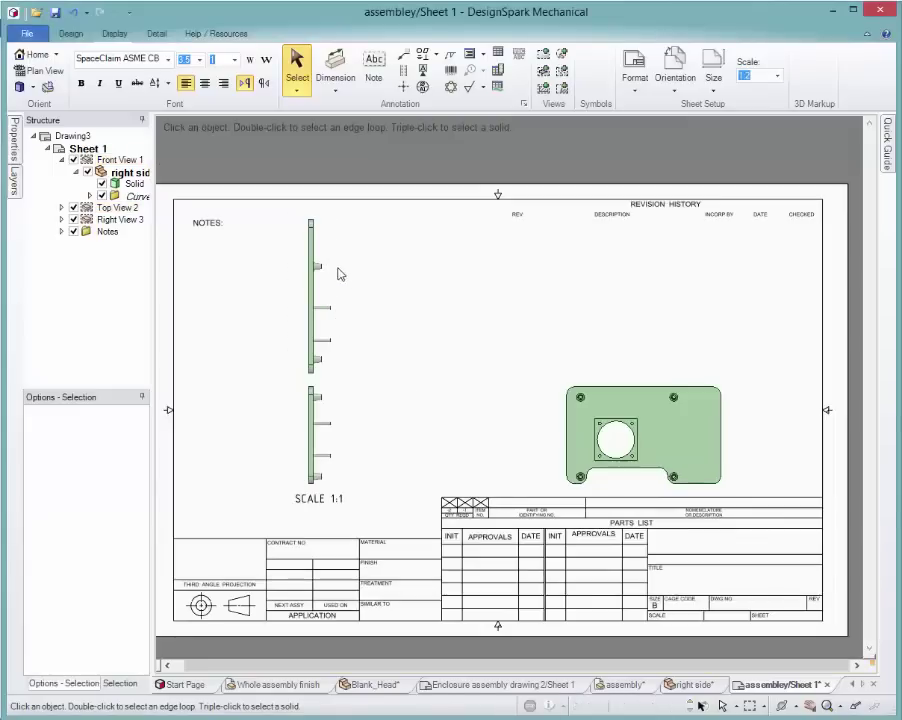
# Reposition the top view slightly and move the right view closer to the front view on the sheet
pyautogui.click(335, 268)
pyautogui.moveTo(334, 268)
pyautogui.mouseDown()
pyautogui.moveTo(324, 269)
pyautogui.moveTo(333, 268)
pyautogui.mouseUp()
pyautogui.click(604, 380)
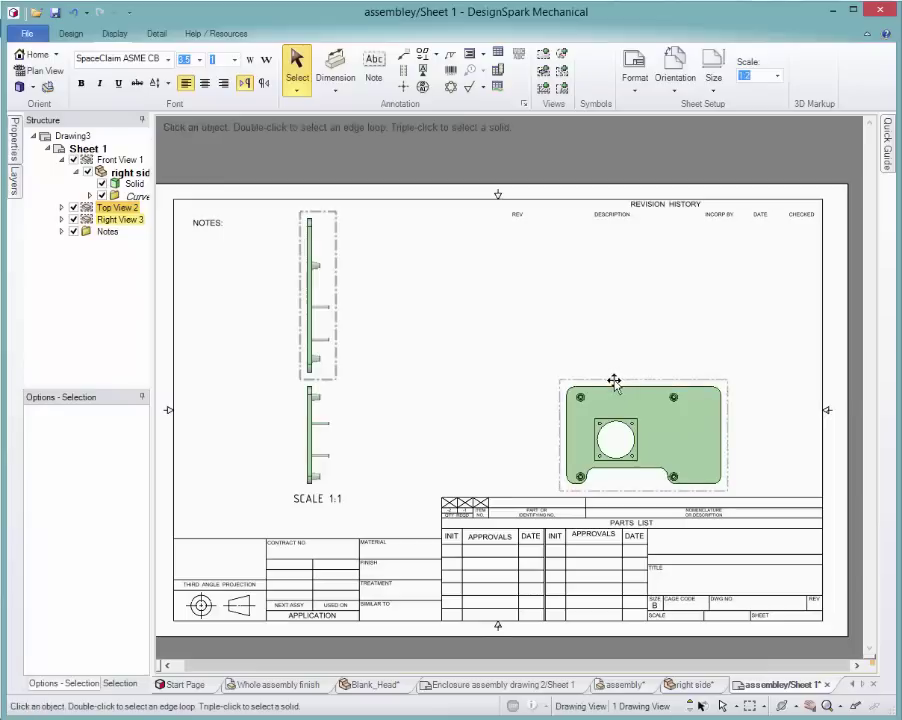
pyautogui.moveTo(604, 380)
pyautogui.mouseDown()
pyautogui.moveTo(550, 378)
pyautogui.moveTo(458, 400)
pyautogui.moveTo(437, 389)
pyautogui.moveTo(463, 372)
pyautogui.moveTo(553, 368)
pyautogui.moveTo(521, 378)
pyautogui.mouseUp()
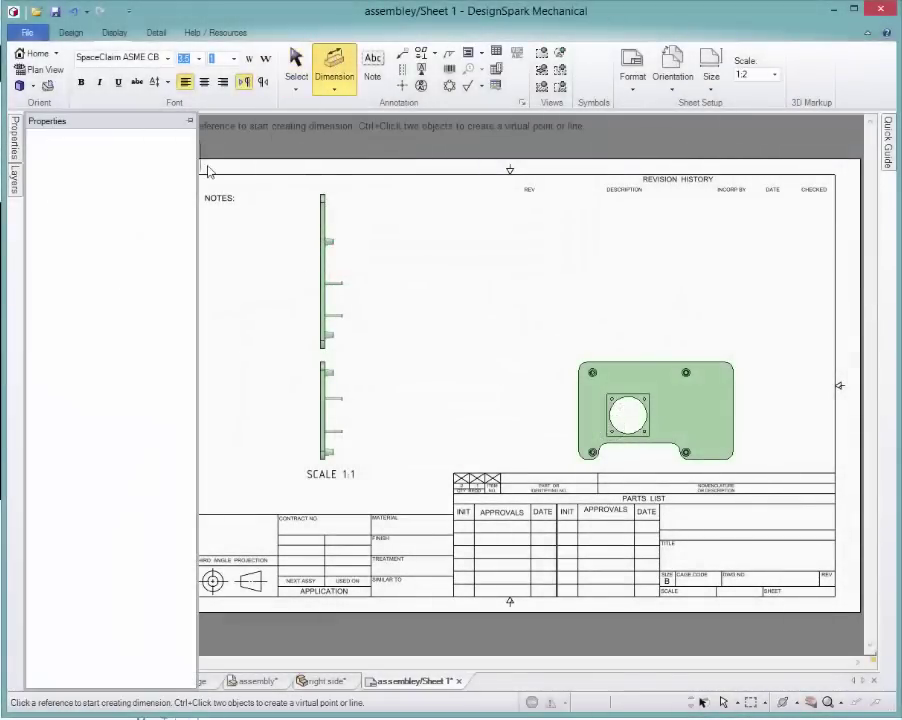
# Use body dimensioning to add the overall height and overall width of the panel in the top view
pyautogui.click(183, 202)
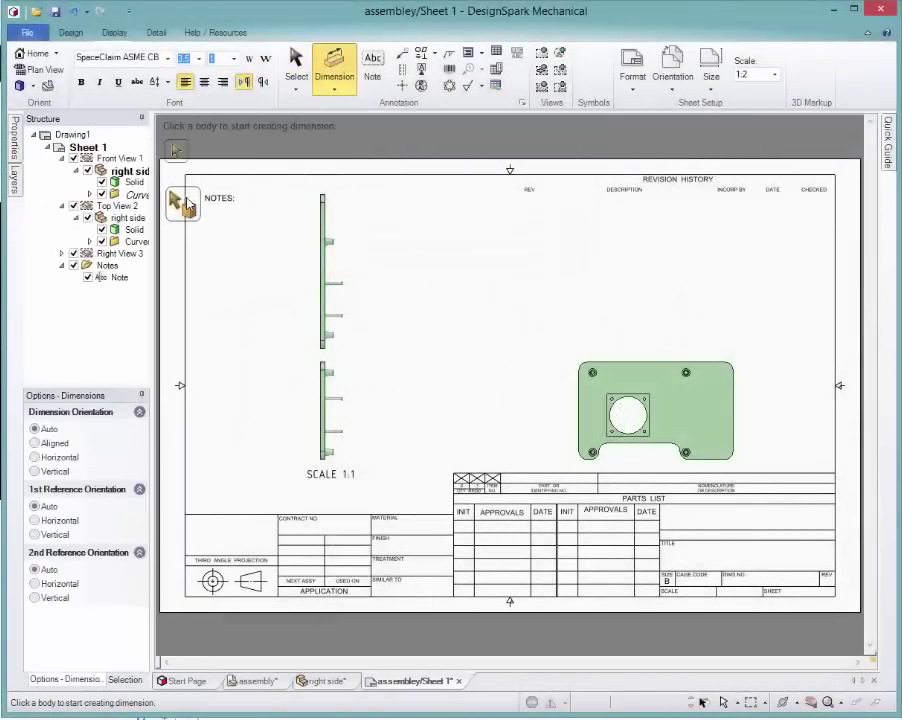
pyautogui.click(325, 232)
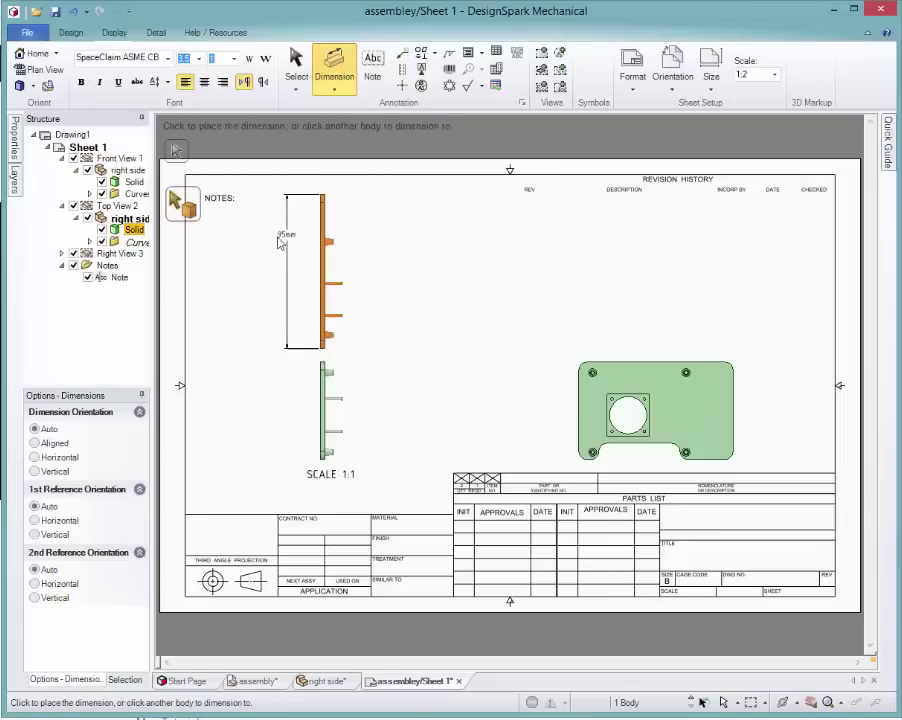
pyautogui.click(277, 250)
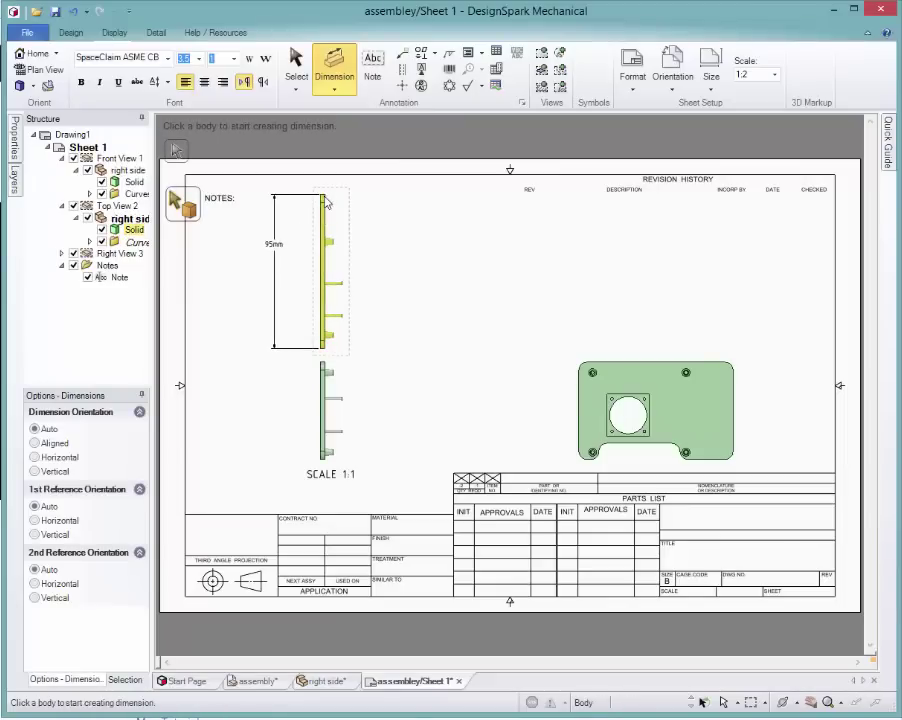
pyautogui.scroll(3, 325, 203)
pyautogui.click(324, 198)
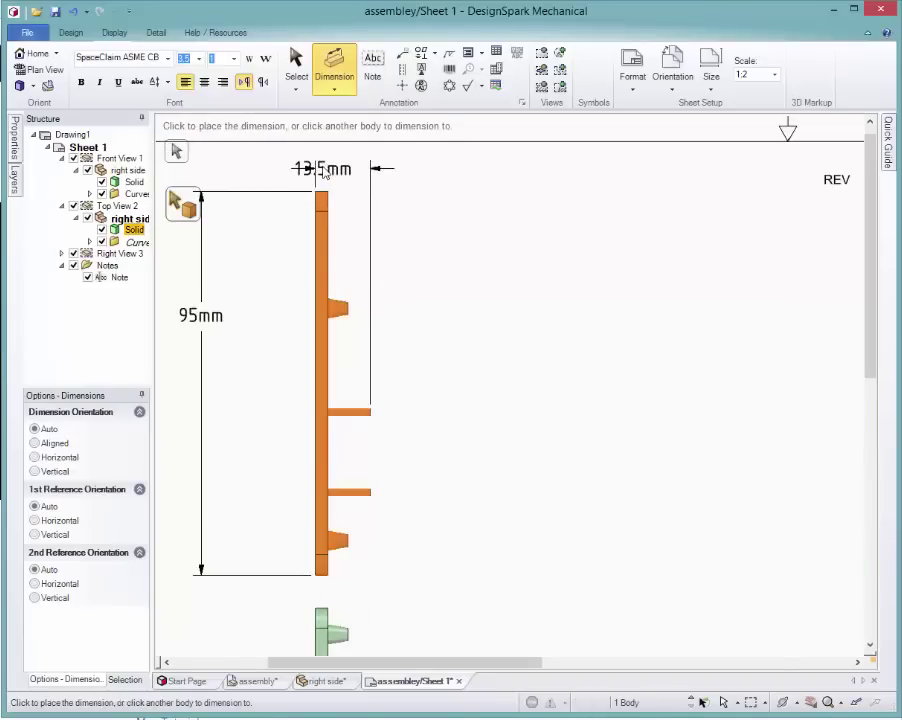
pyautogui.click(382, 160)
pyautogui.scroll(-3, 324, 364)
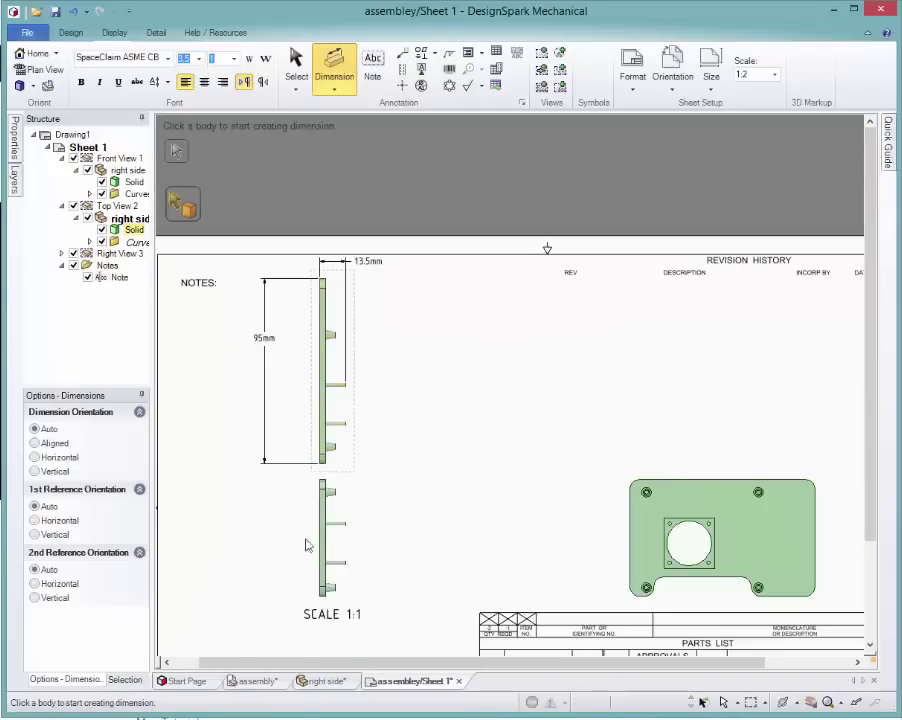
# Dimension the plate thickness at the upper end of the front view and place its text beside the arrows
pyautogui.scroll(3, 323, 597)
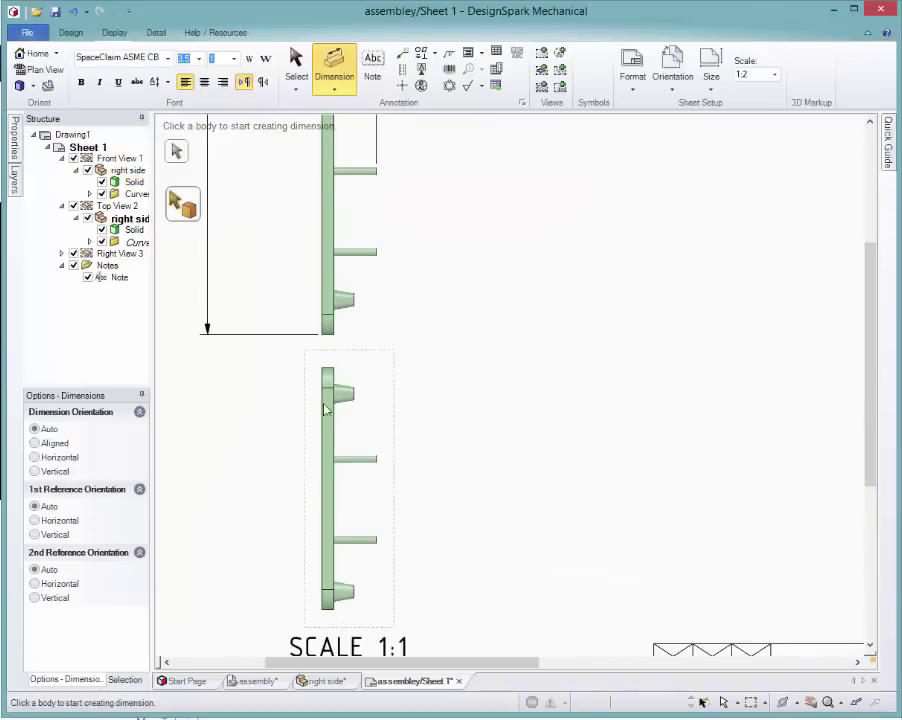
pyautogui.click(179, 155)
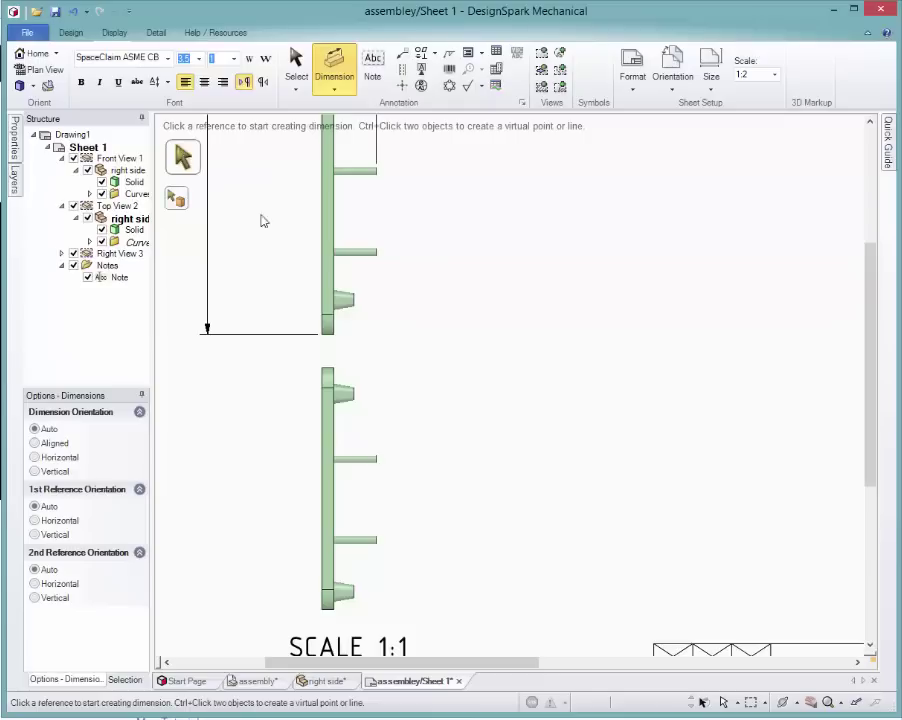
pyautogui.click(329, 379)
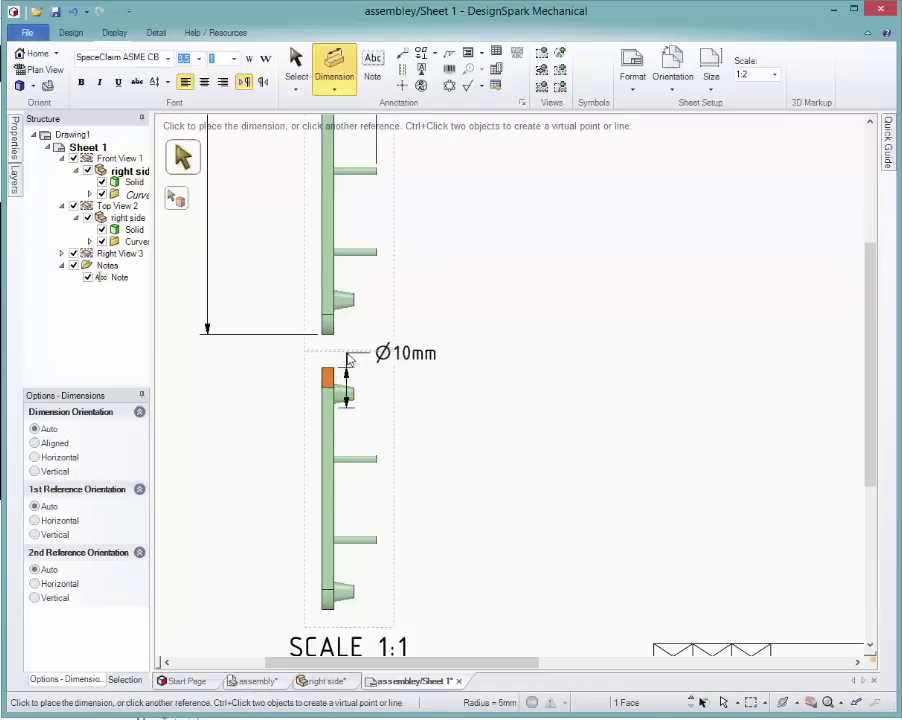
pyautogui.click(329, 355)
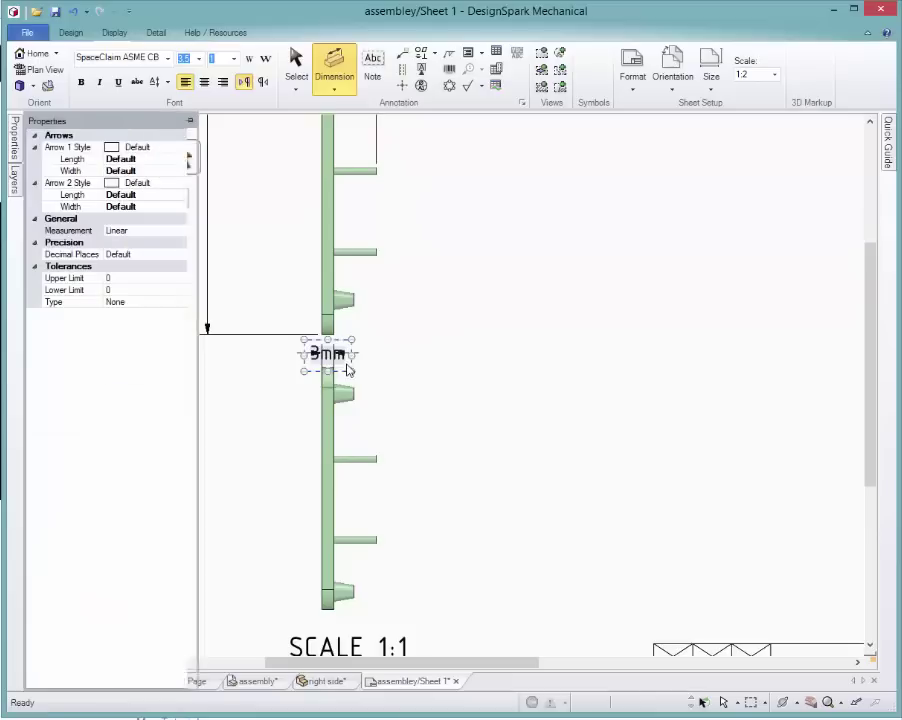
pyautogui.moveTo(368, 374); pyautogui.dragTo(375, 369)
# Dimension the length of the plate's long straight edge in the front view, placing it on the side away from the pins
pyautogui.press('d')
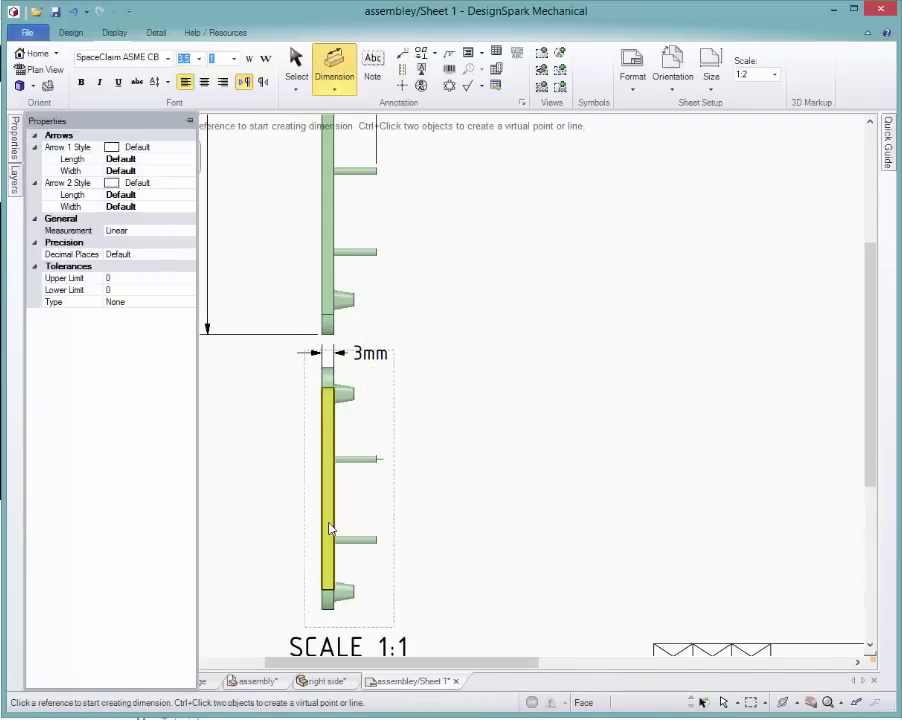
pyautogui.click(331, 528)
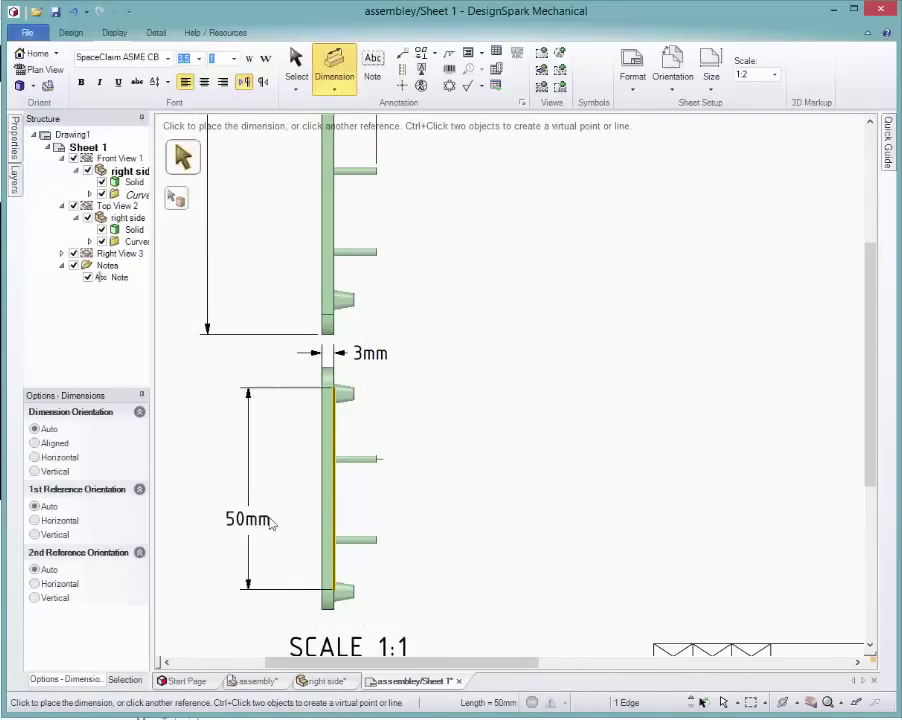
pyautogui.click(270, 522)
# Dimension the large round hole's diameter and the height and width of the surrounding square recess in the right view
pyautogui.scroll(-5, 300, 460)
pyautogui.scroll(5, 505, 462)
pyautogui.click(479, 458)
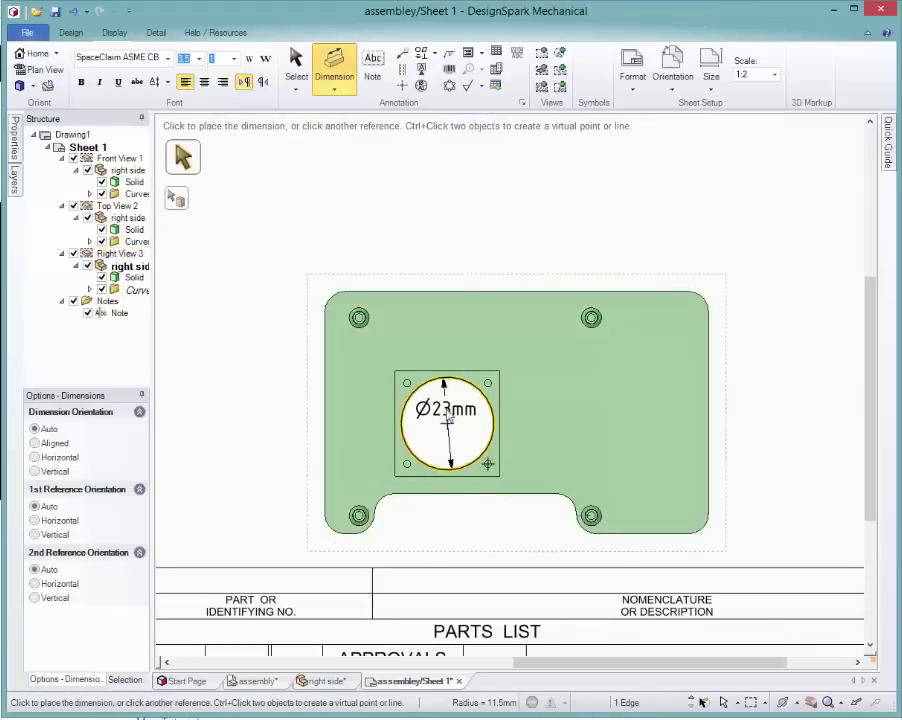
pyautogui.click(449, 418)
pyautogui.click(395, 440)
pyautogui.click(278, 424)
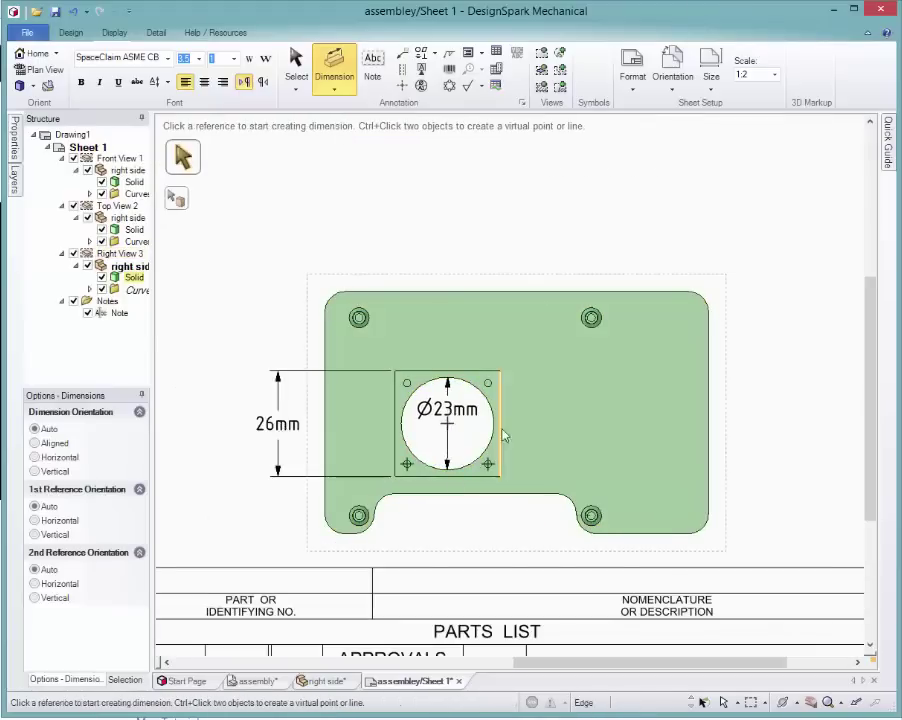
pyautogui.click(500, 430)
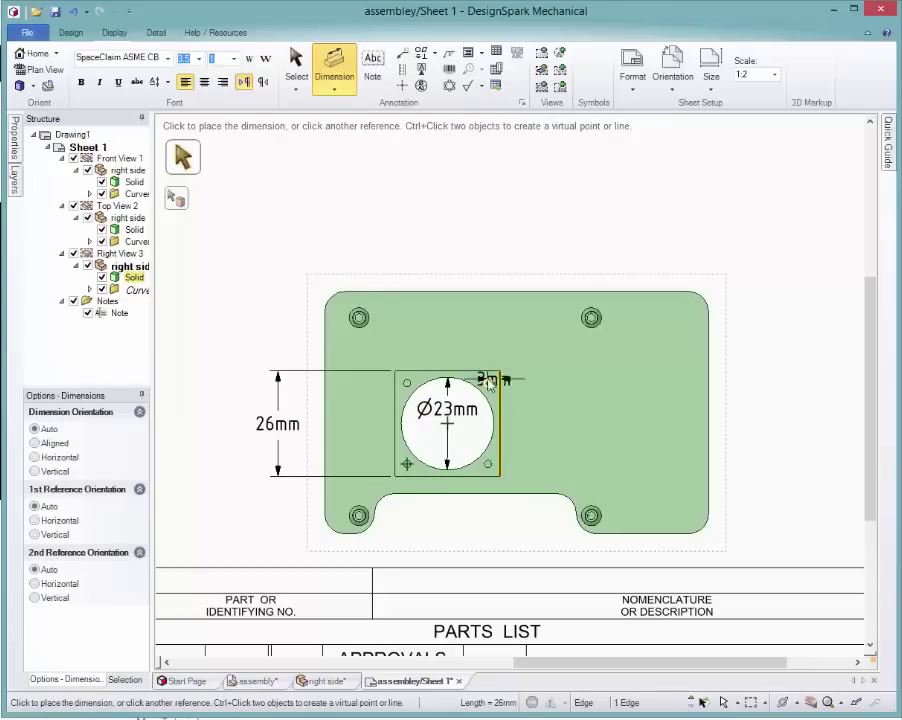
pyautogui.click(450, 250)
# Dimension the distance from the panel's upper edge to the cutout edge and the cutout's depth in the right view
pyautogui.scroll(-5, 764, 398)
pyautogui.scroll(3, 776, 336)
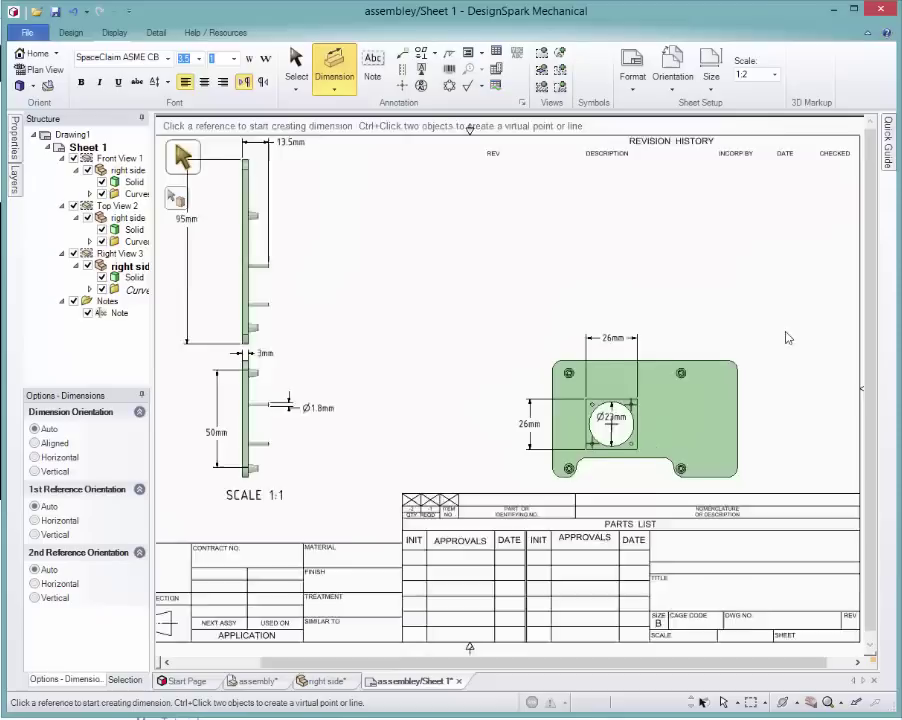
pyautogui.click(636, 368)
pyautogui.click(624, 484)
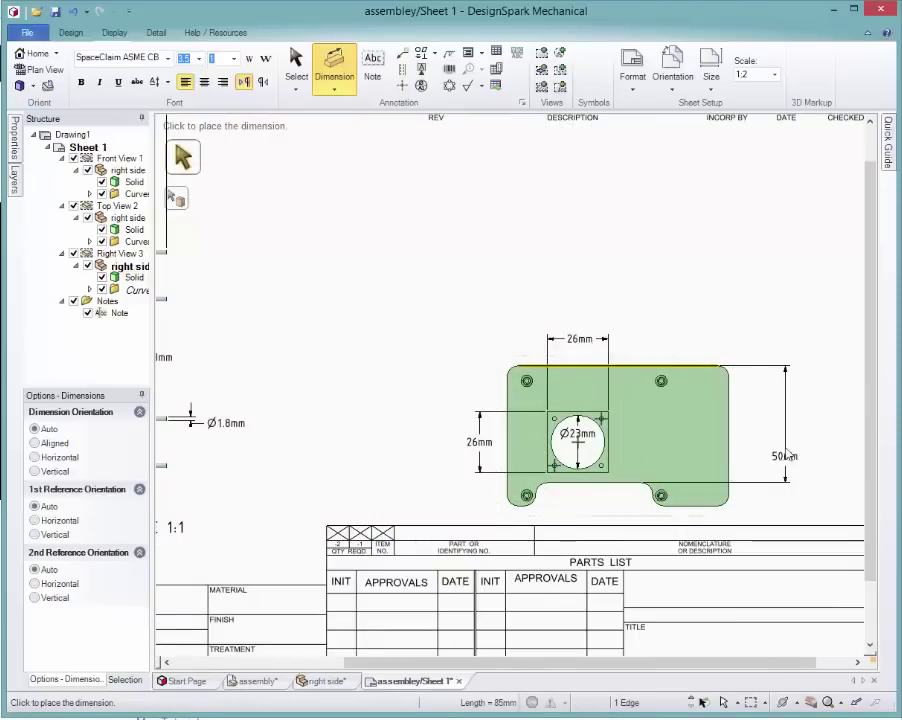
pyautogui.click(784, 442)
pyautogui.click(592, 484)
pyautogui.click(678, 505)
pyautogui.click(781, 494)
# Add radius dimensions to both arcs at one end of the lower cutout and to the panel's upper corner
pyautogui.scroll(4, 673, 504)
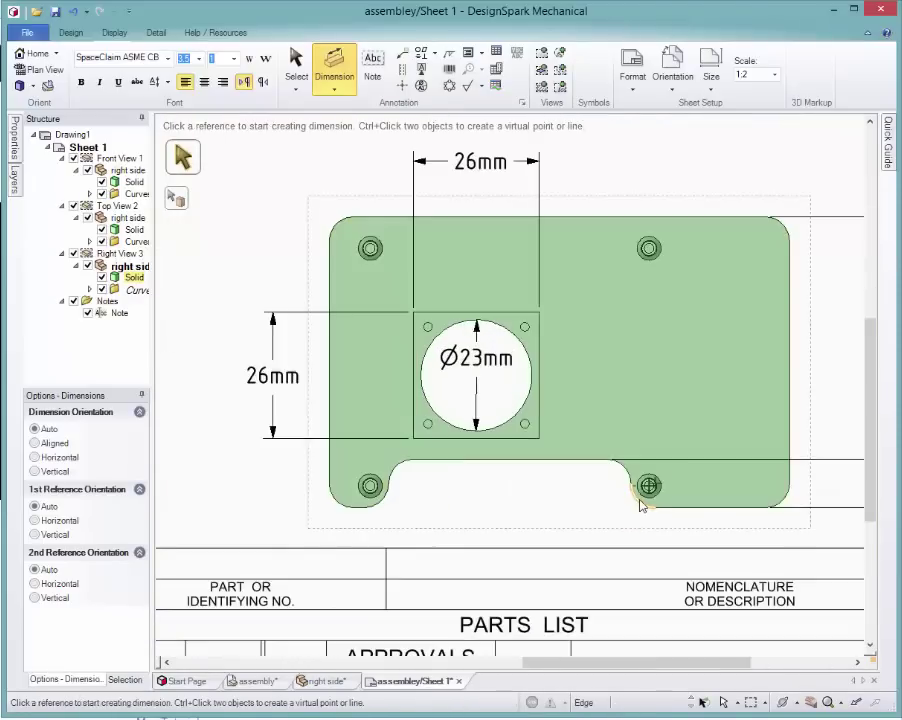
pyautogui.click(640, 502)
pyautogui.click(569, 533)
pyautogui.click(625, 471)
pyautogui.click(506, 491)
pyautogui.scroll(-4, 629, 332)
pyautogui.click(706, 282)
pyautogui.click(698, 252)
# Dimension the diameter of the hole in the standoff nearest the radius-dimensioned upper corner, placing it above the panel
pyautogui.scroll(1, 645, 292)
pyautogui.scroll(5, 640, 295)
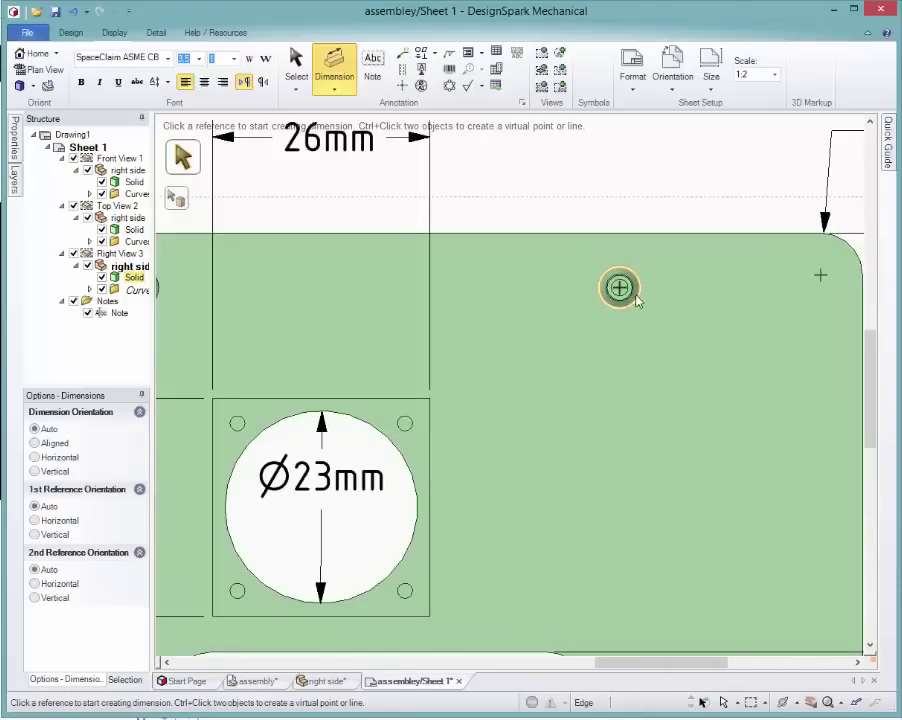
pyautogui.scroll(5, 621, 292)
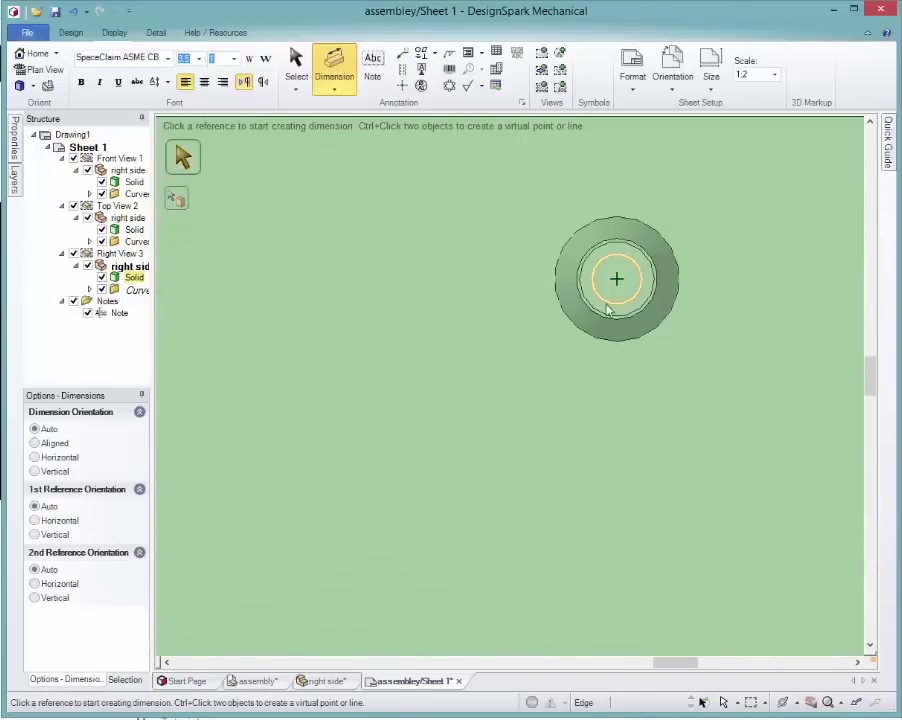
pyautogui.moveTo(621, 292); pyautogui.dragTo(562, 305, button='middle')
pyautogui.click(553, 302)
pyautogui.scroll(-5, 553, 302)
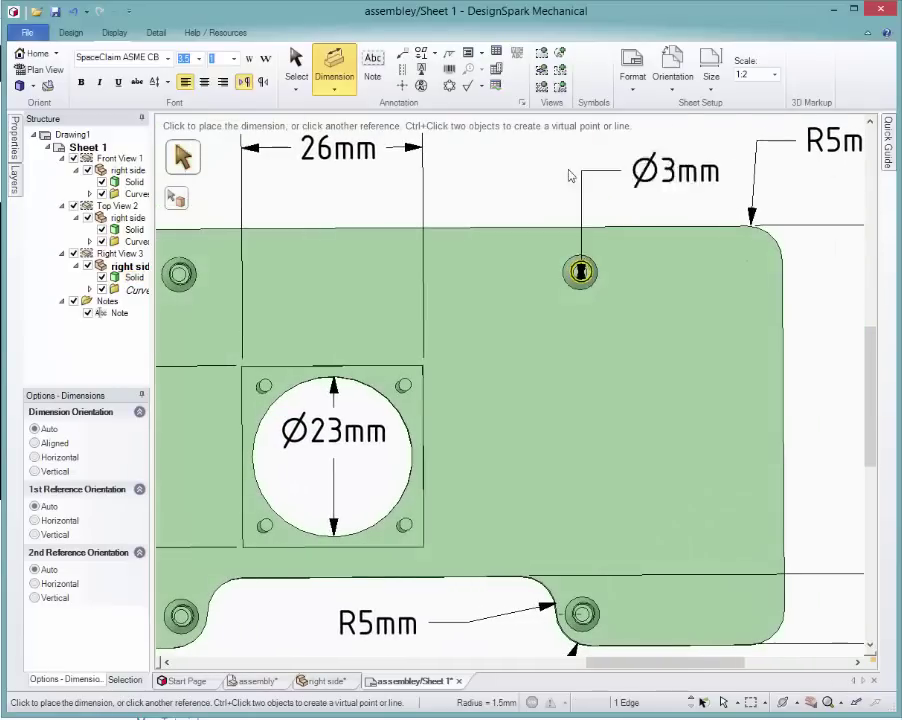
pyautogui.click(591, 166)
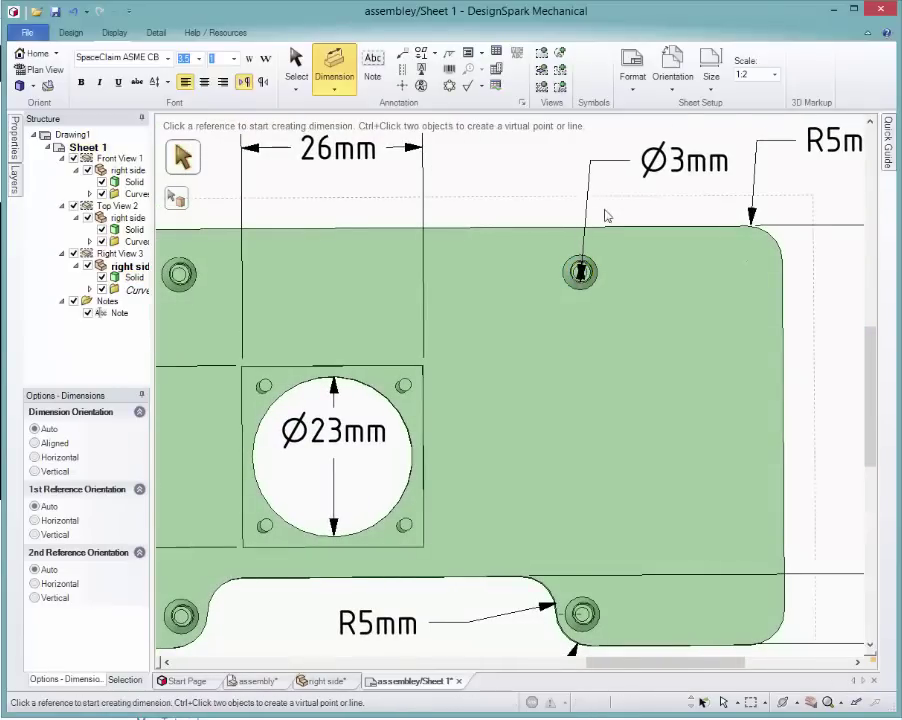
pyautogui.scroll(-5, 630, 220)
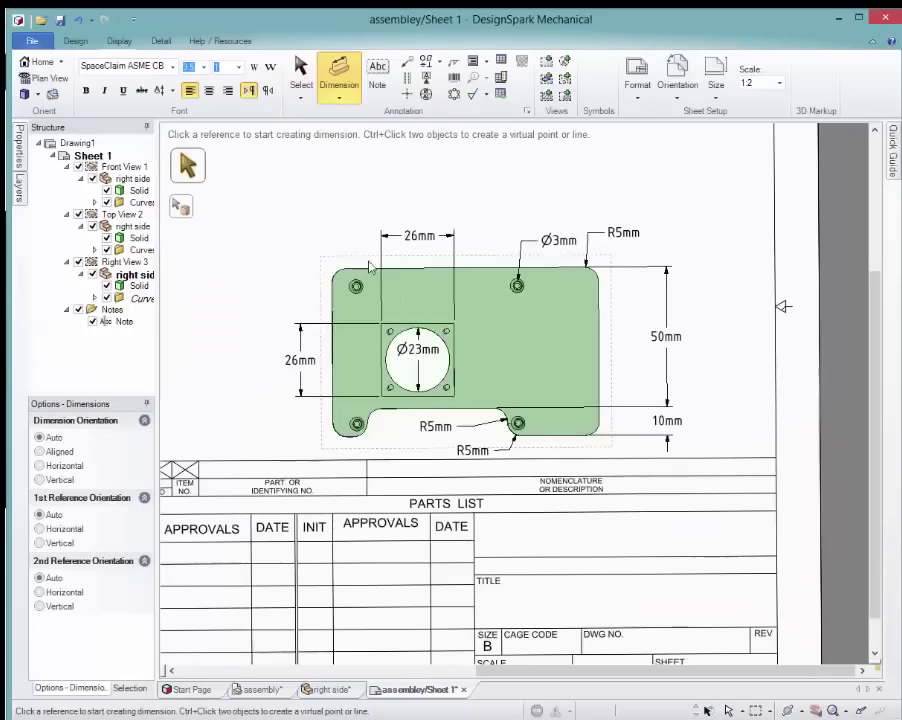
# In the right view, dimension the radius of the remaining upper corner and the diameter of a small hole at the recess's lower corner
pyautogui.scroll(2, 172, 243)
pyautogui.click(113, 258)
pyautogui.click(69, 236)
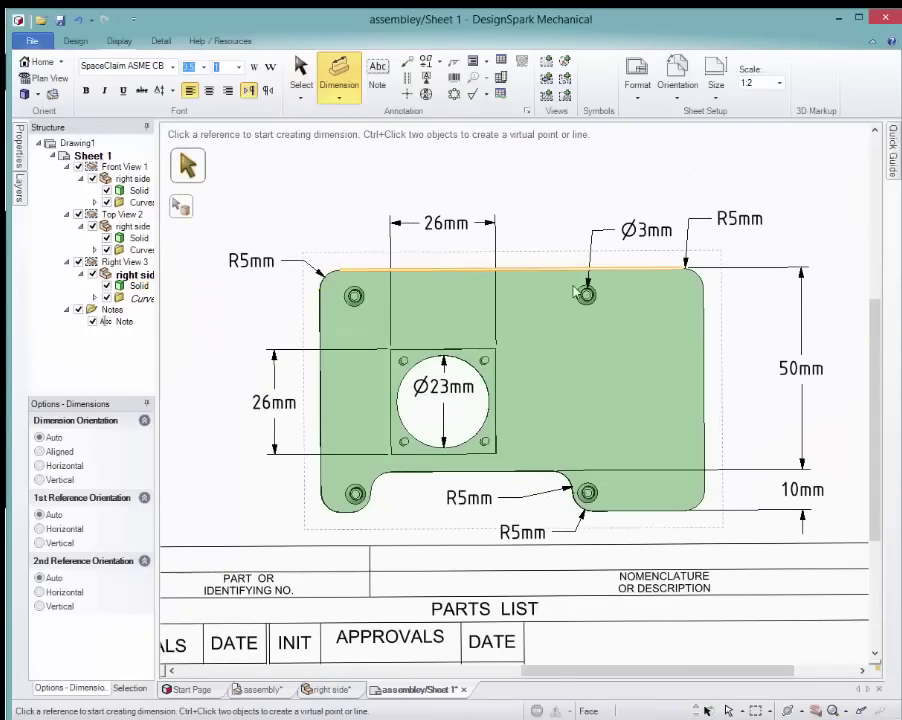
pyautogui.click(405, 445)
pyautogui.scroll(3, 403, 443)
pyautogui.scroll(-2, 402, 440)
pyautogui.scroll(-2, 256, 500)
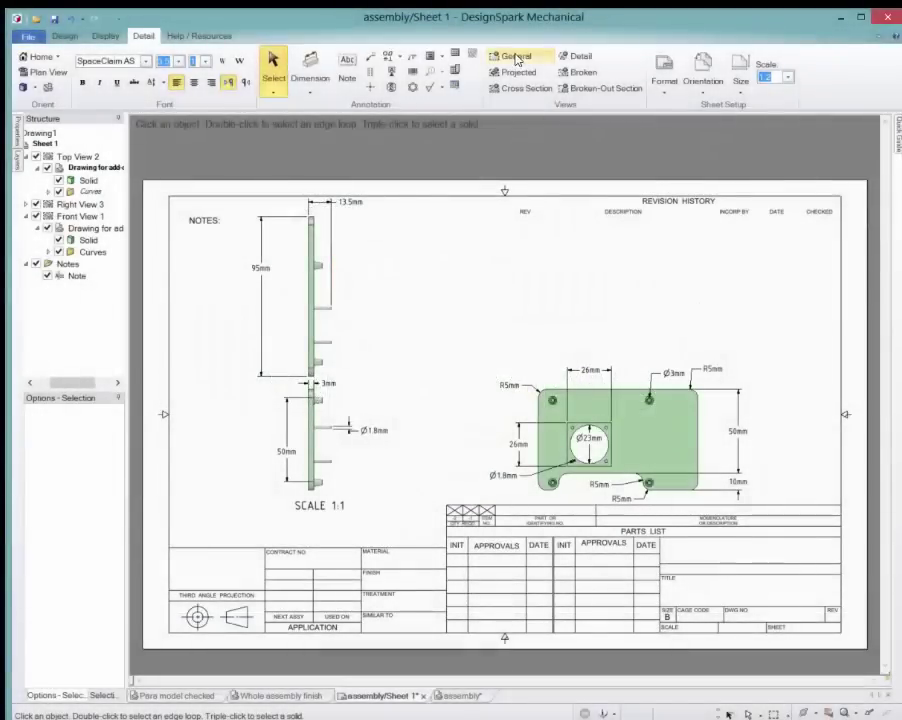
# Insert an isometric view of the panel, set its scale to 1:1 and position it between the edge views and the right view
pyautogui.click(518, 57)
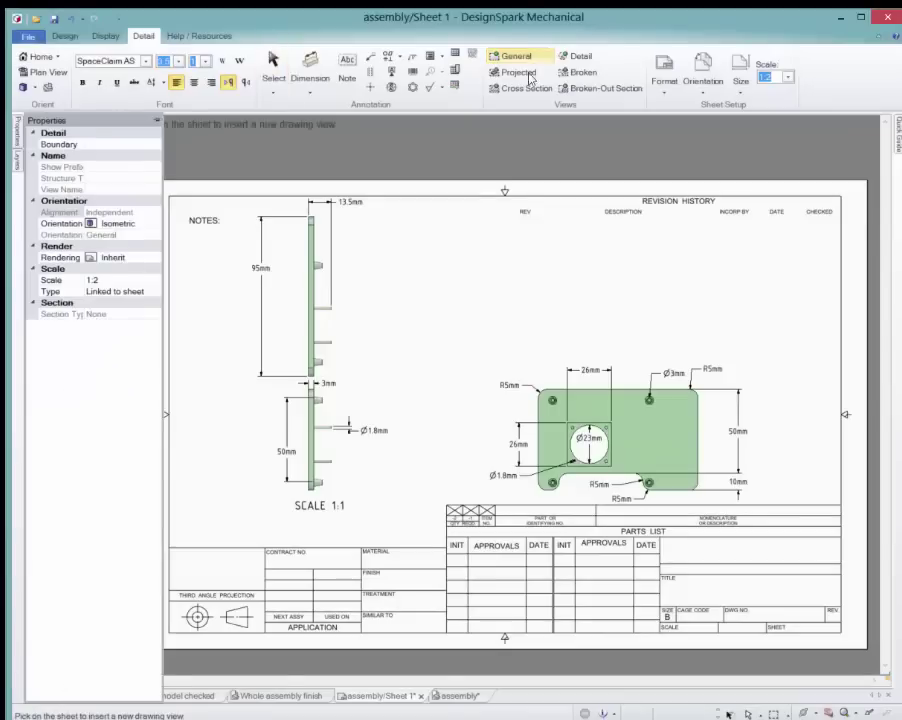
pyautogui.click(492, 290)
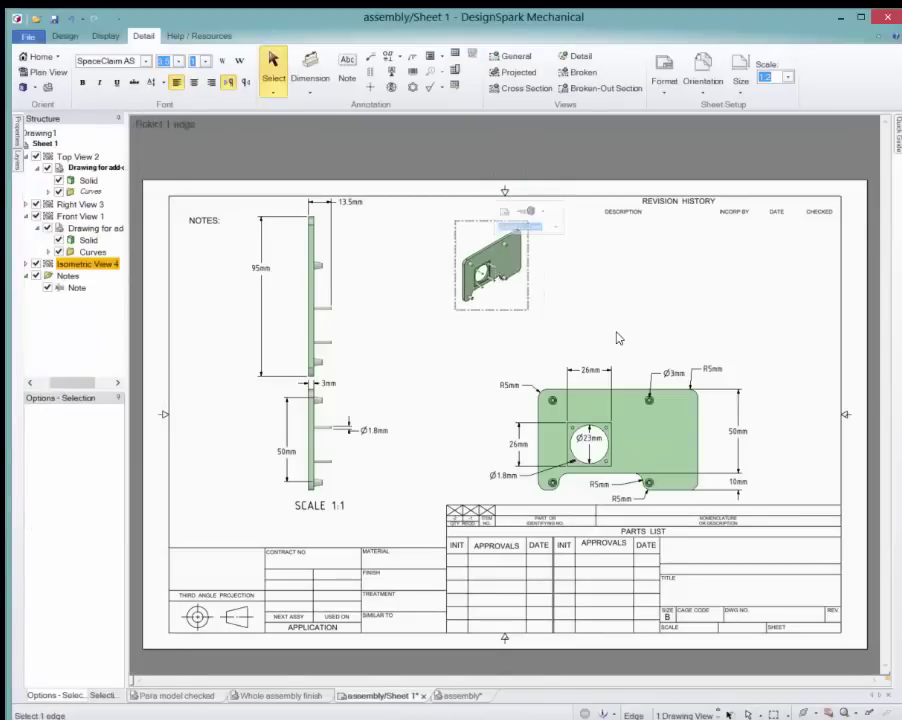
pyautogui.click(788, 77)
pyautogui.click(764, 119)
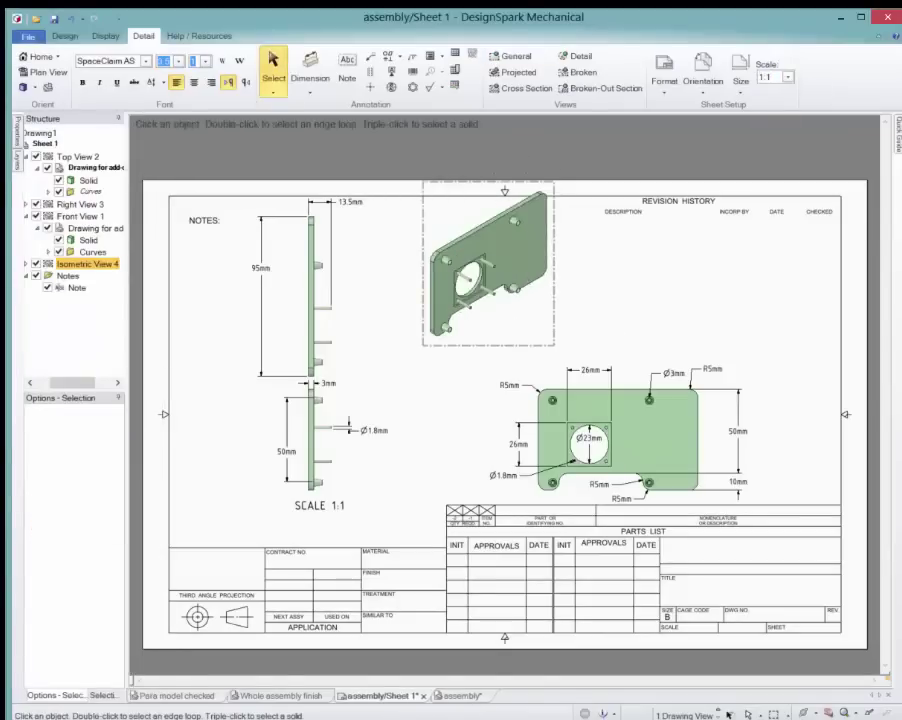
pyautogui.moveTo(552, 286); pyautogui.dragTo(523, 320)
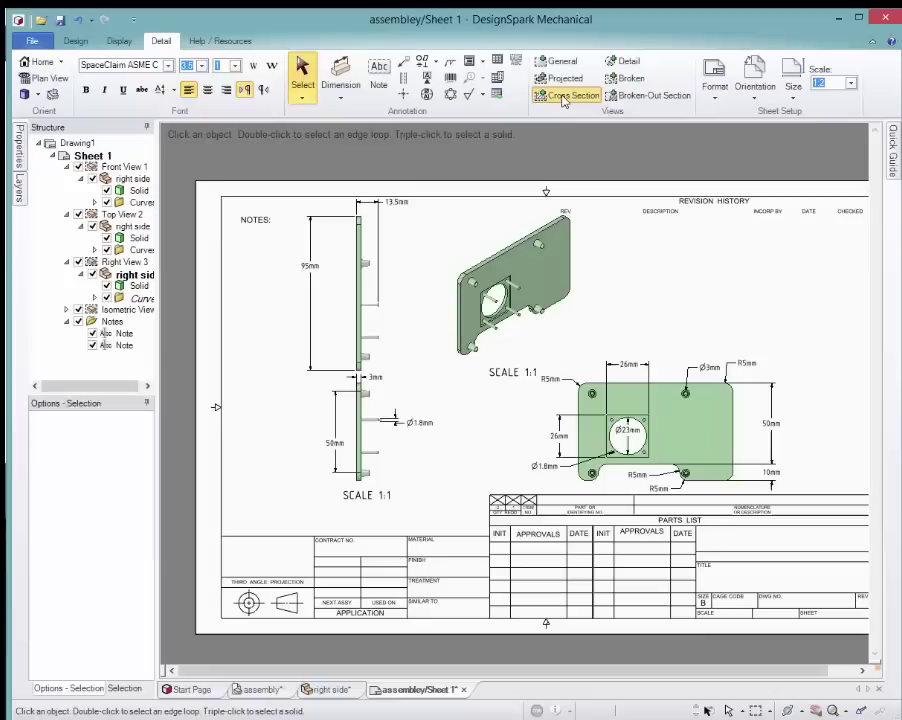
# Turn the front view into a total cross-section cut vertically through the centre of the large round hole
pyautogui.click(573, 94)
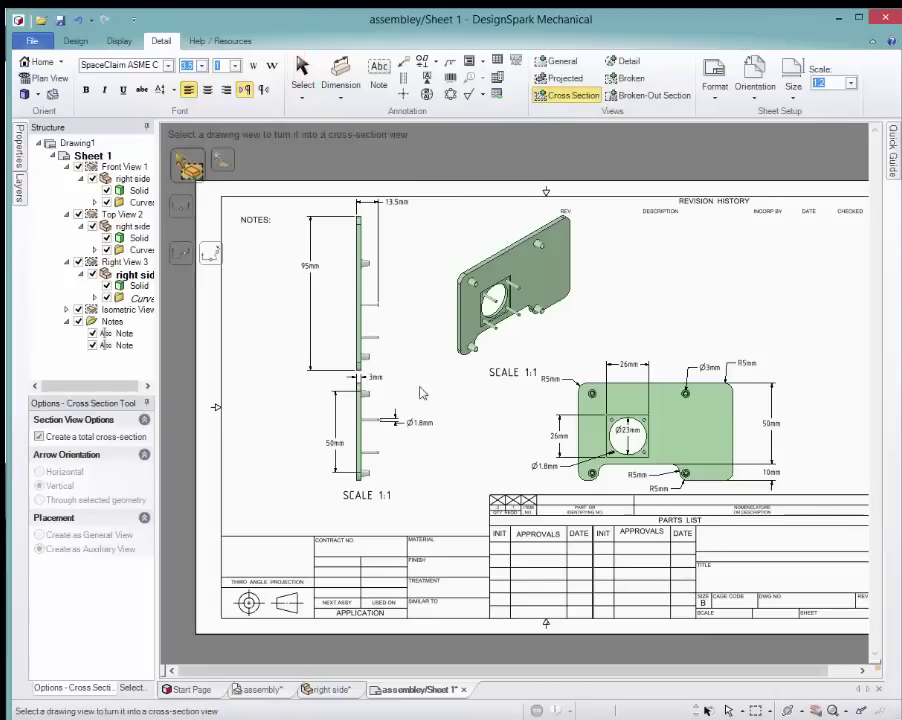
pyautogui.click(361, 435)
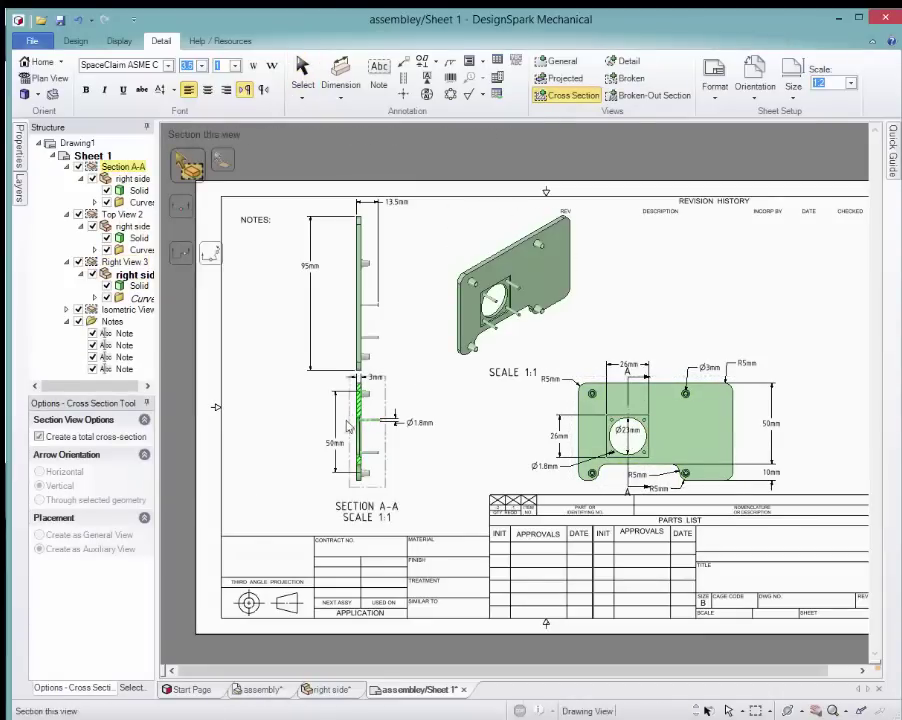
pyautogui.scroll(5, 412, 436)
pyautogui.scroll(-5, 433, 431)
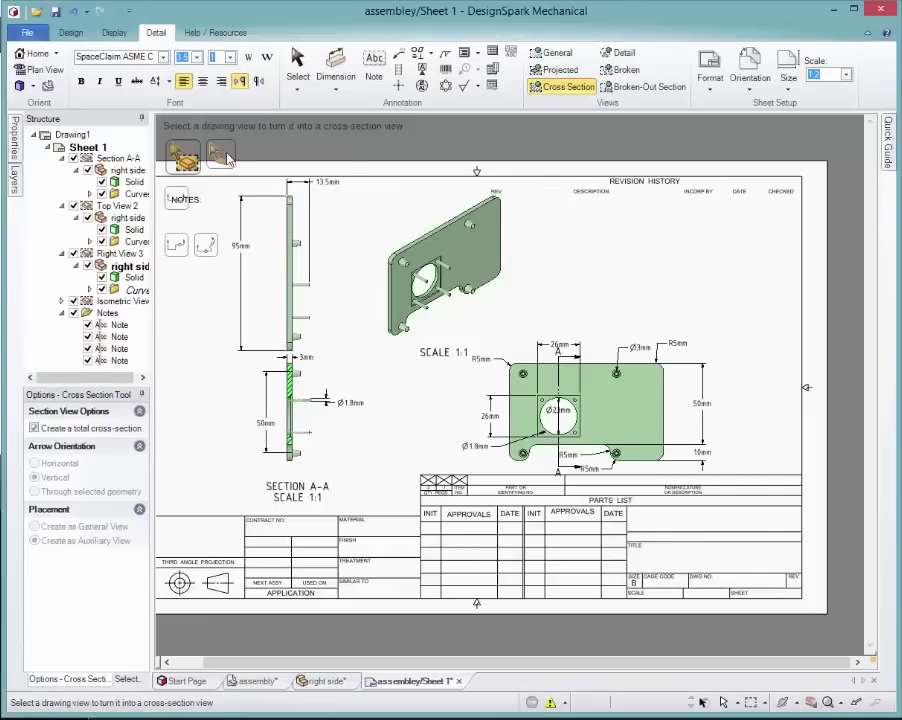
# Create a new vertical section view through the two standoffs farthest from the large hole and place it beside the right view
pyautogui.click(224, 156)
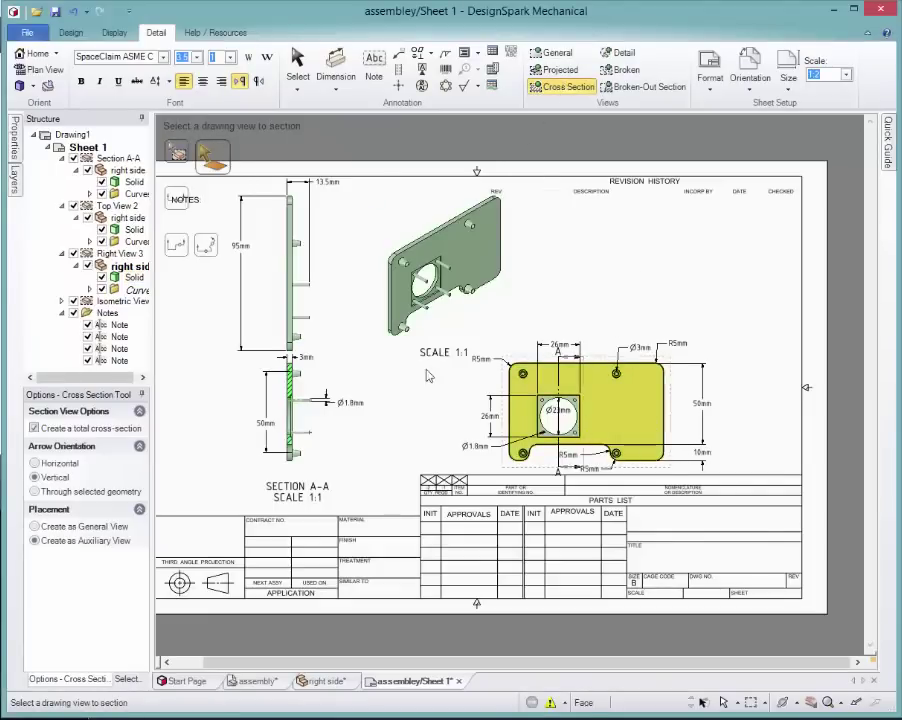
pyautogui.click(619, 444)
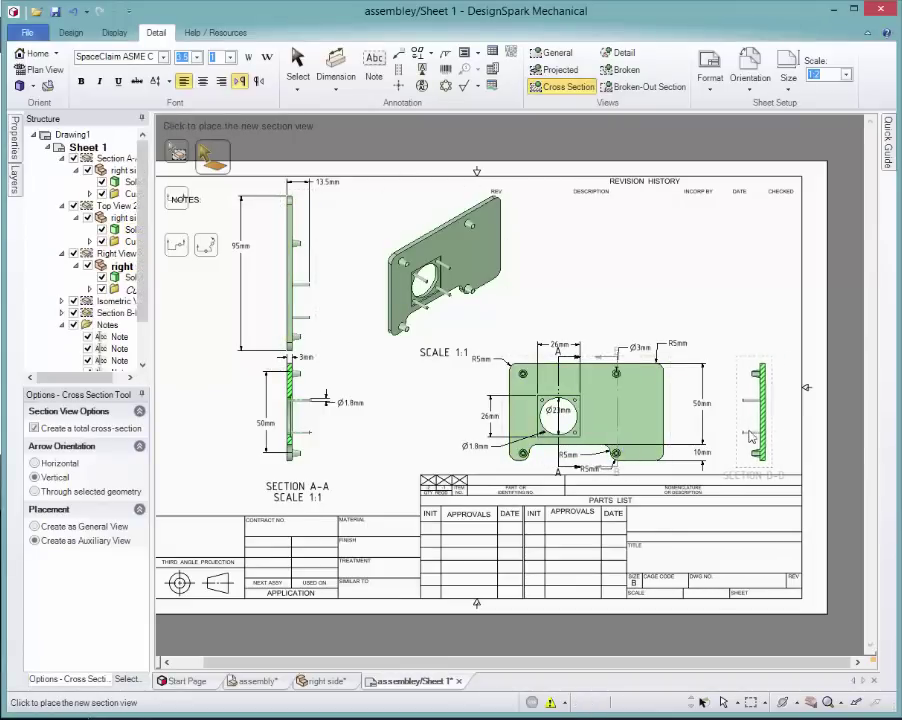
pyautogui.click(750, 433)
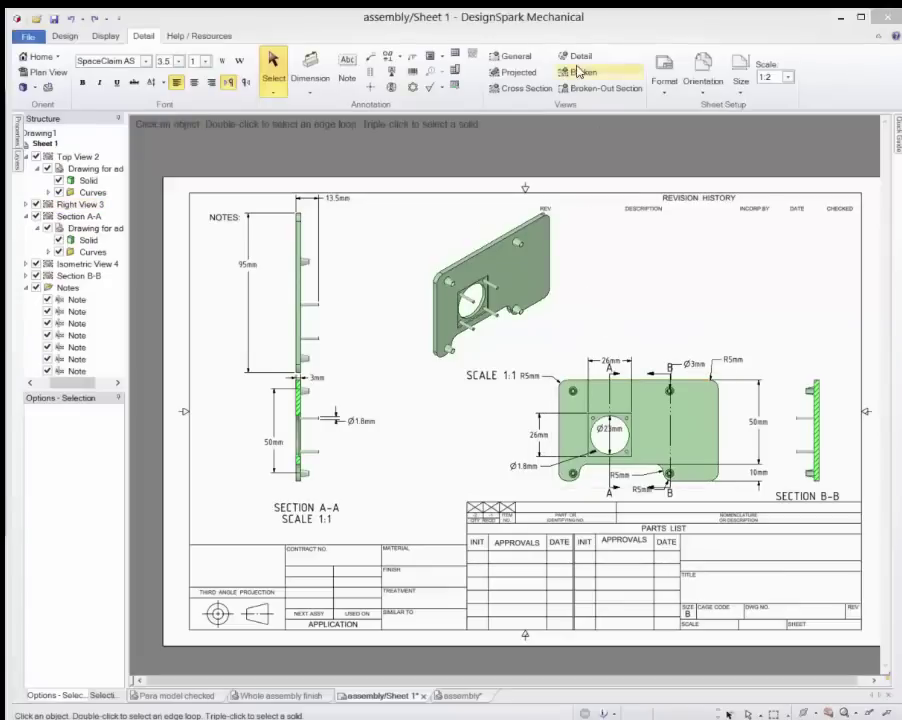
# Create a circular 2:1 detail view of the large hole and its square recess, placed above the right view
pyautogui.click(580, 56)
pyautogui.click(648, 438)
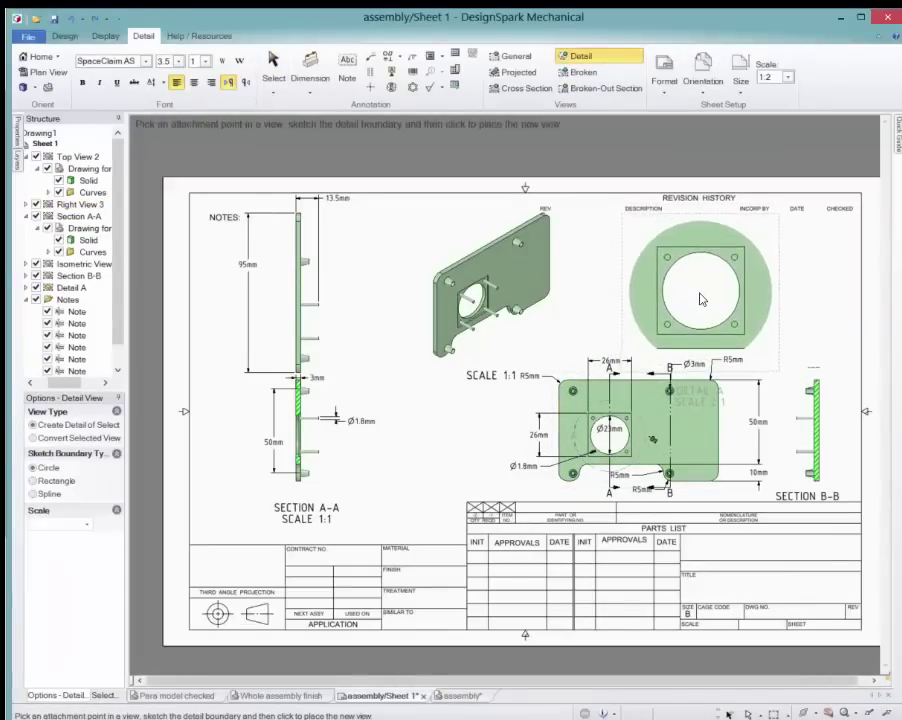
pyautogui.click(695, 291)
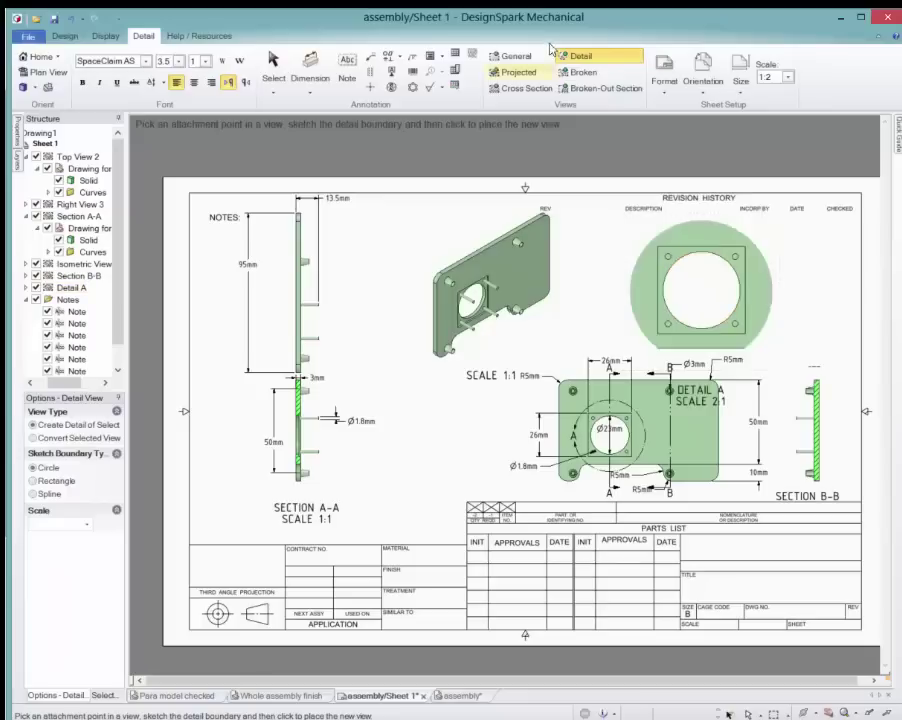
# Dimension the vertical and horizontal spacing between the small hole centres in the detail view
pyautogui.click(310, 72)
pyautogui.click(735, 323)
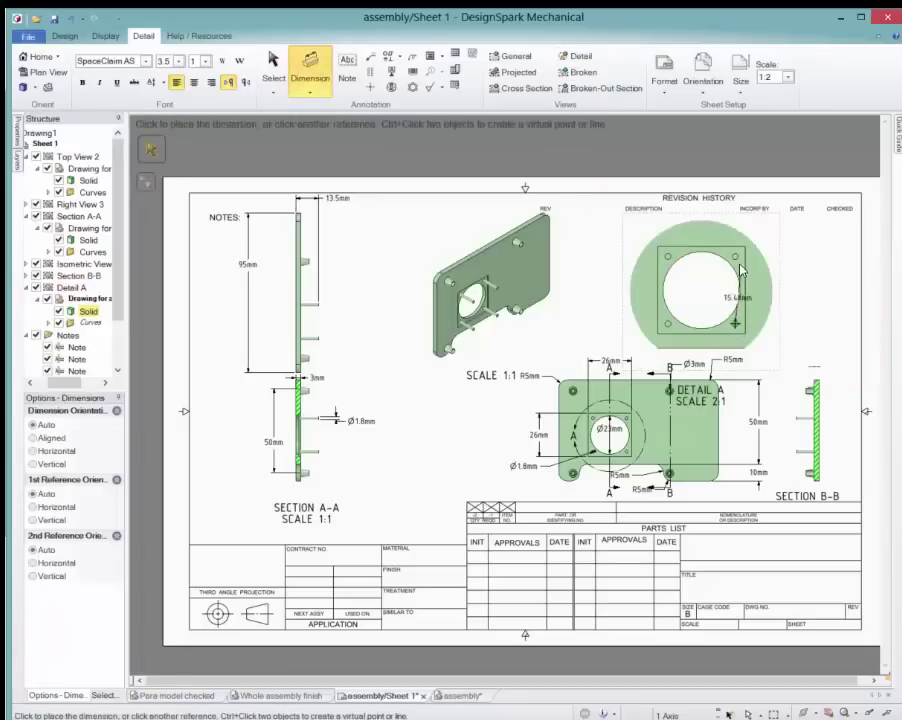
pyautogui.click(735, 257)
pyautogui.click(802, 301)
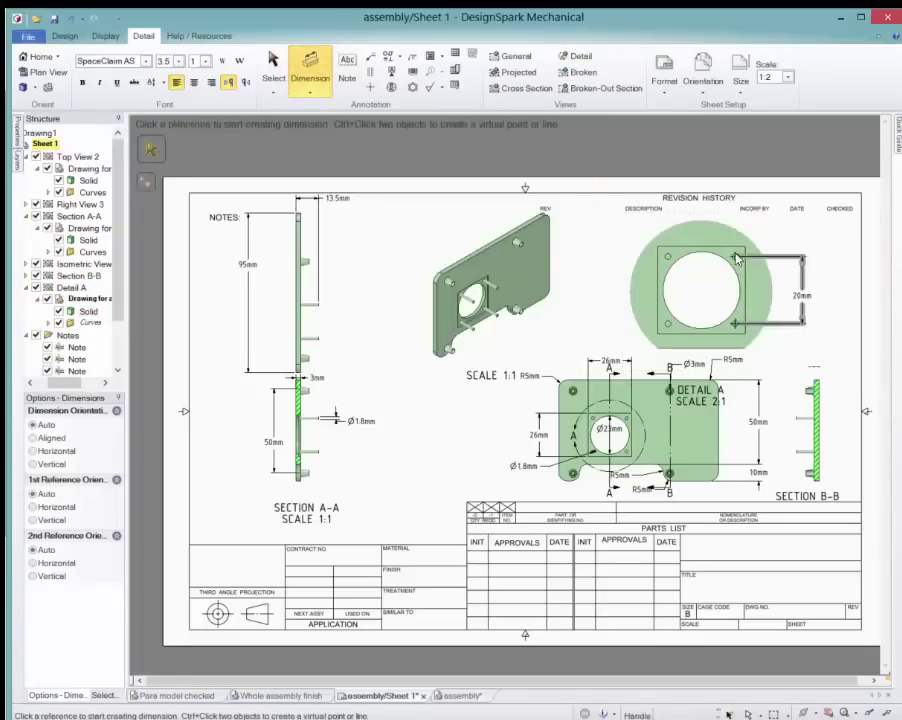
pyautogui.click(668, 257)
pyautogui.scroll(3, 736, 260)
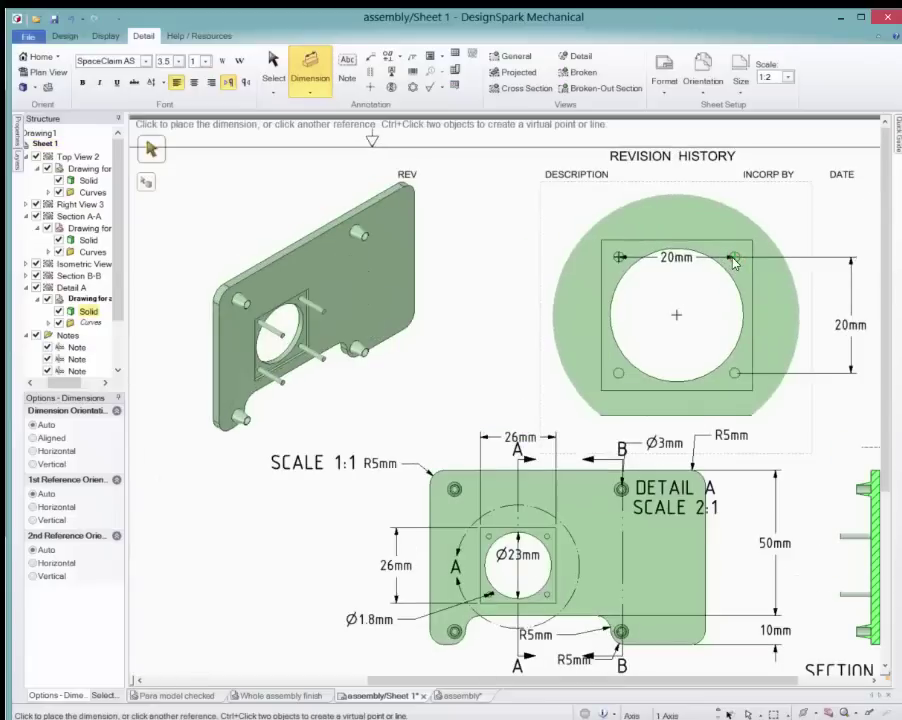
pyautogui.click(735, 258)
pyautogui.click(688, 191)
# Dimension the distance between the upper-left small hole and the large hole's edge in the detail view
pyautogui.click(636, 263)
pyautogui.press('Escape')
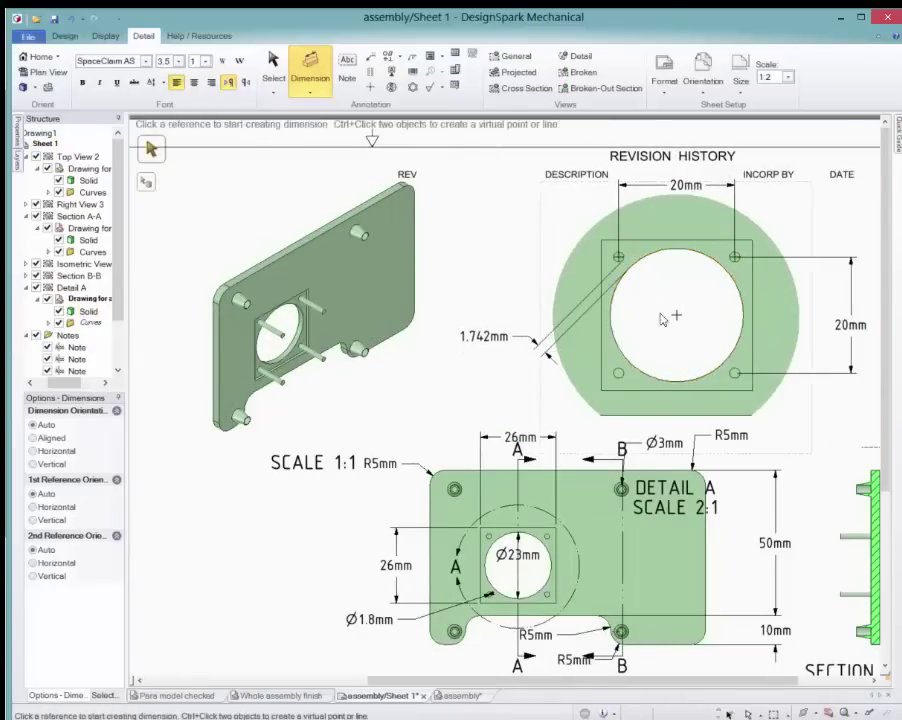
pyautogui.scroll(-3, 666, 310)
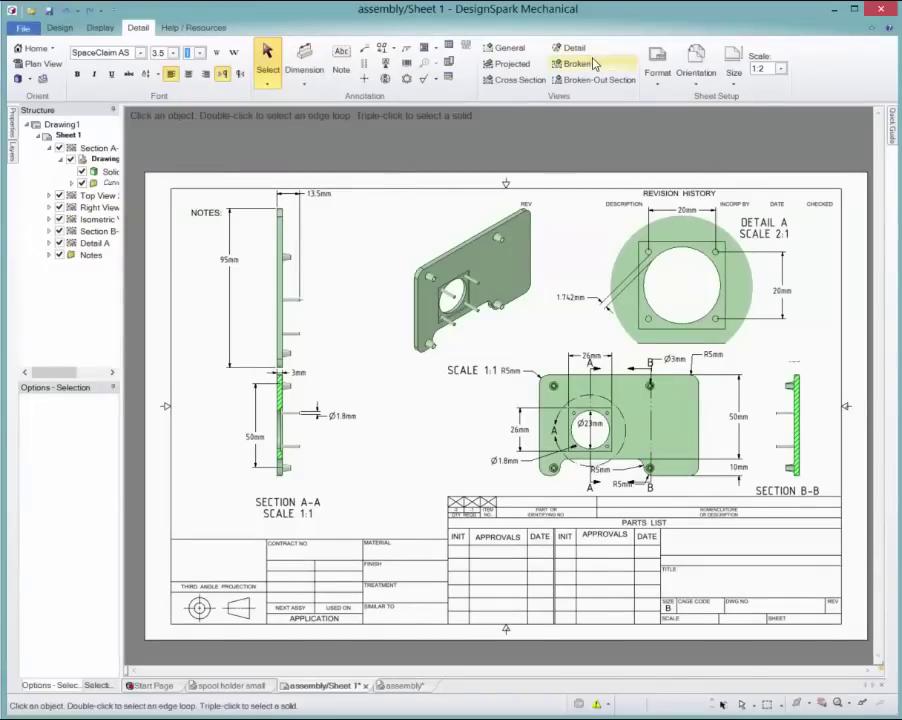
# Try to break the top view with horizontal straight cuts between the upper standoff and the nearest pin
pyautogui.click(576, 63)
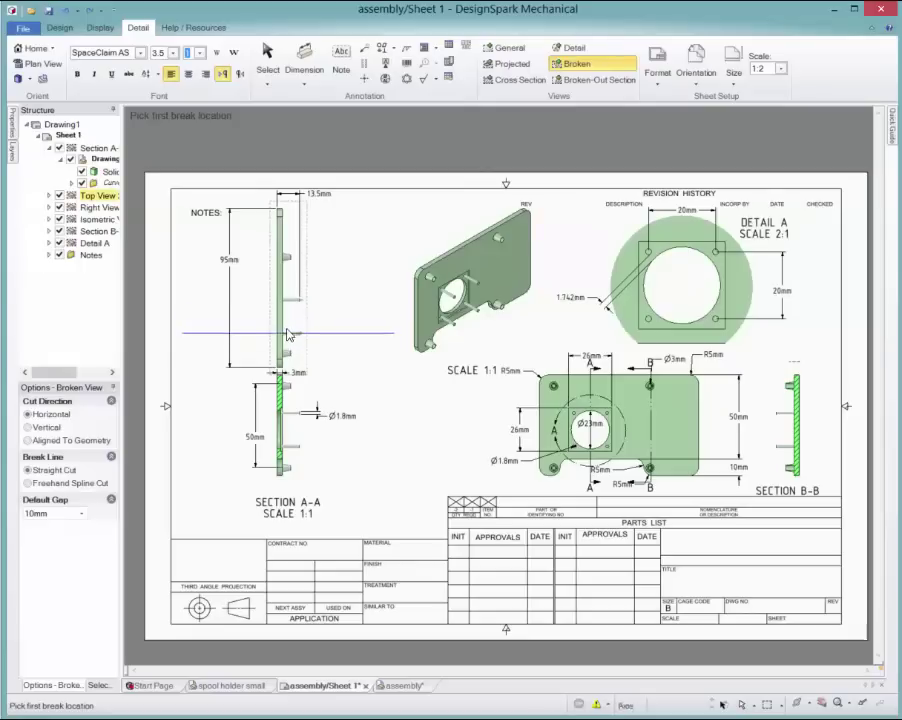
pyautogui.click(287, 238)
pyautogui.click(294, 300)
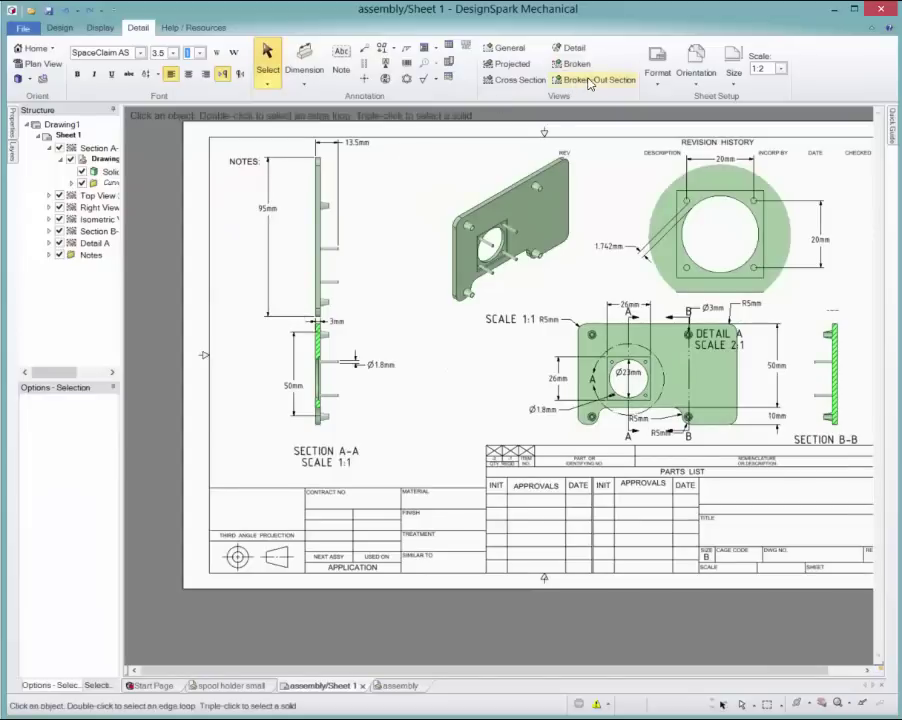
# Add a circular broken-out section around the upper standoff in the top view with a depth of 6.5
pyautogui.click(592, 80)
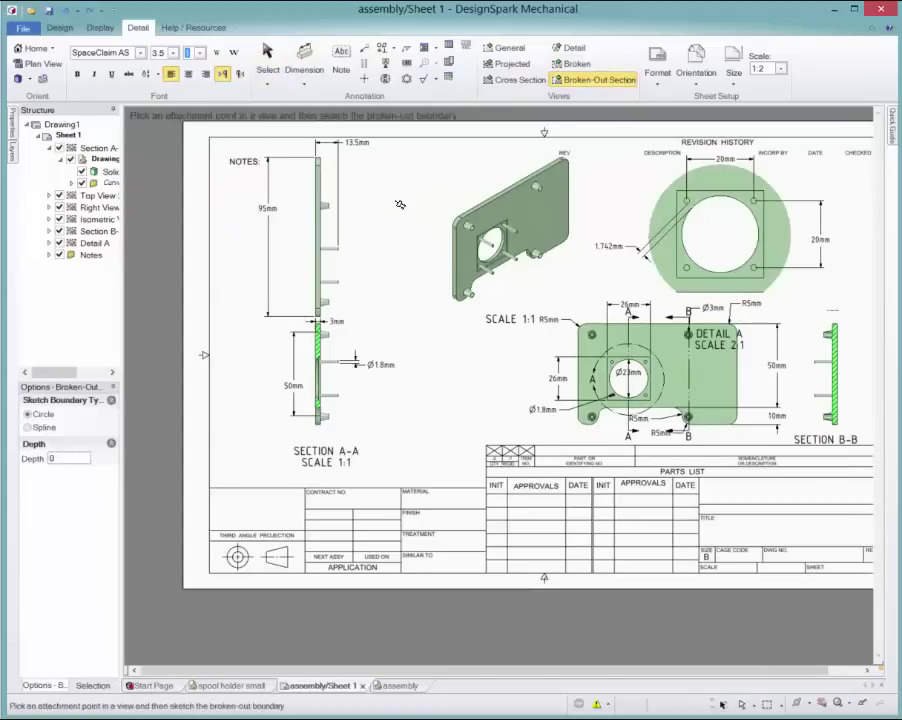
pyautogui.scroll(5, 324, 213)
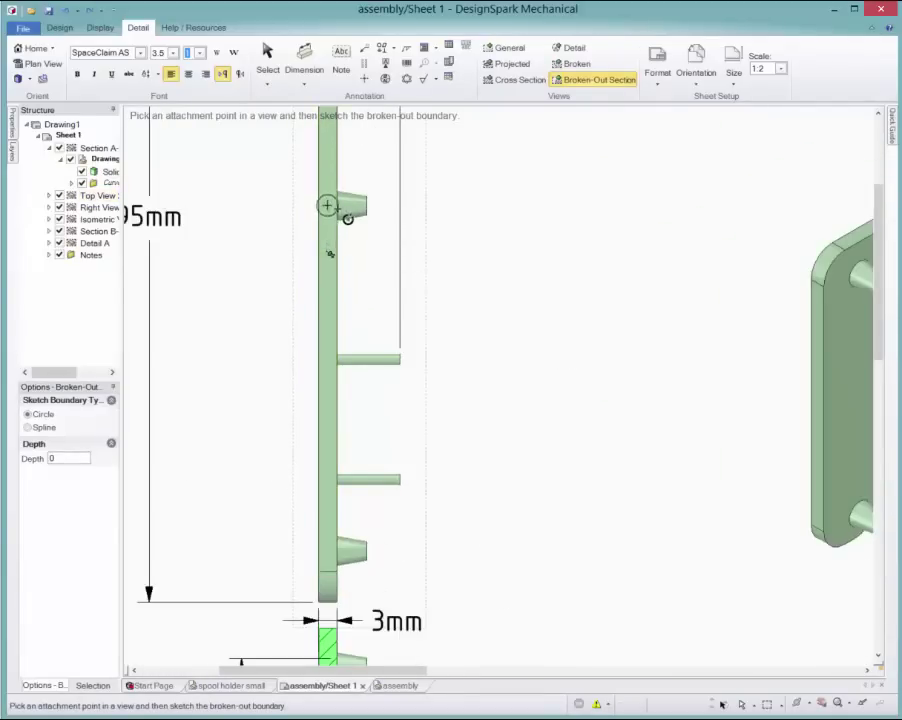
pyautogui.click(366, 221)
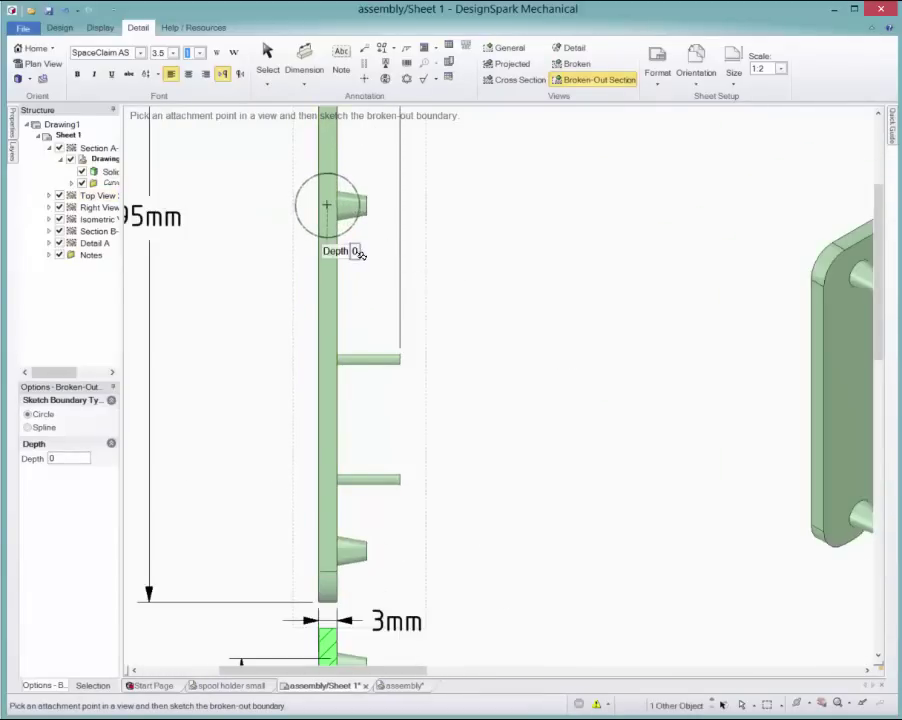
pyautogui.click(358, 252)
pyautogui.write('6.5')
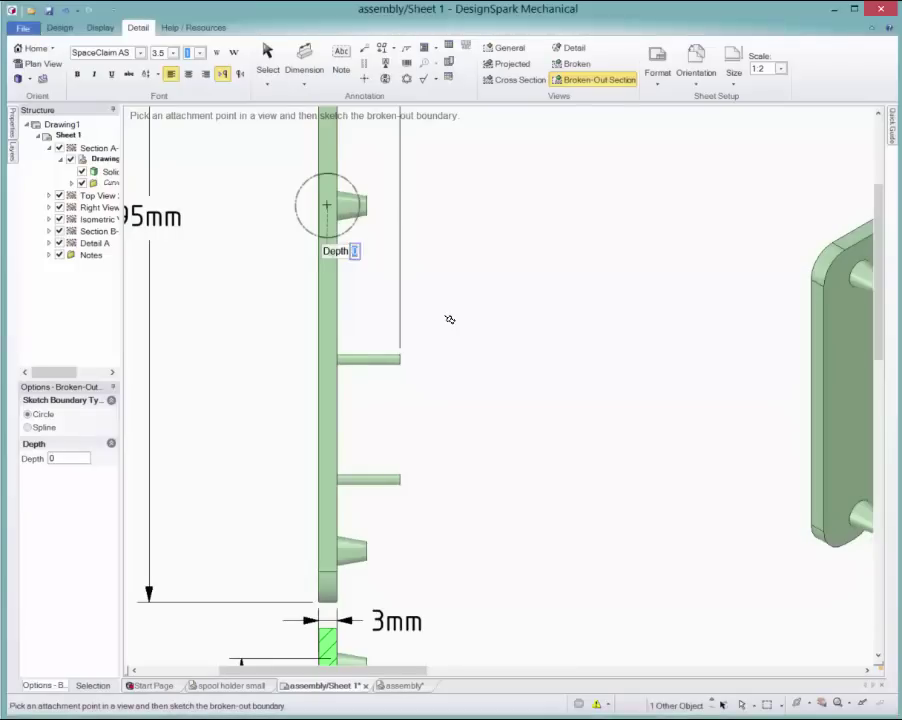
pyautogui.press('Return')
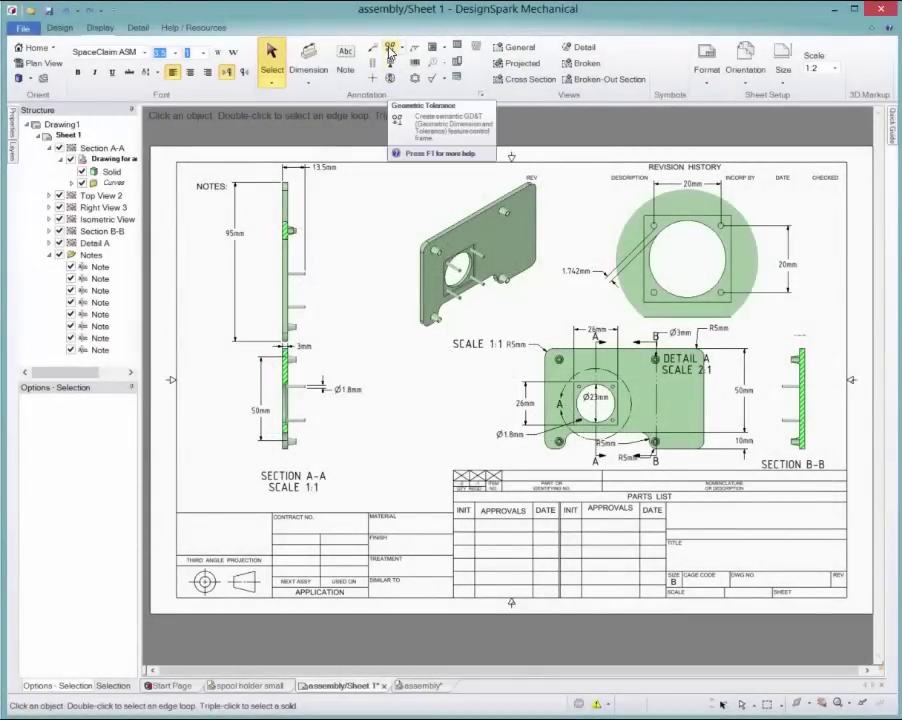
# Add a 0.1 mm flatness tolerance to the panel's large face in the isometric view, placing the frame below the panel
pyautogui.click(390, 50)
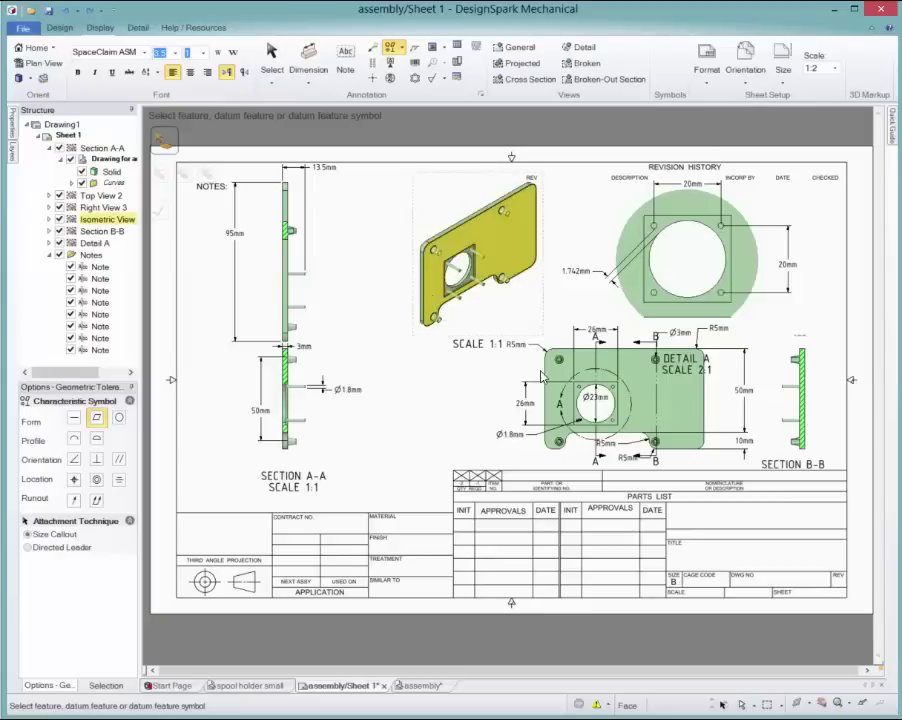
pyautogui.click(436, 295)
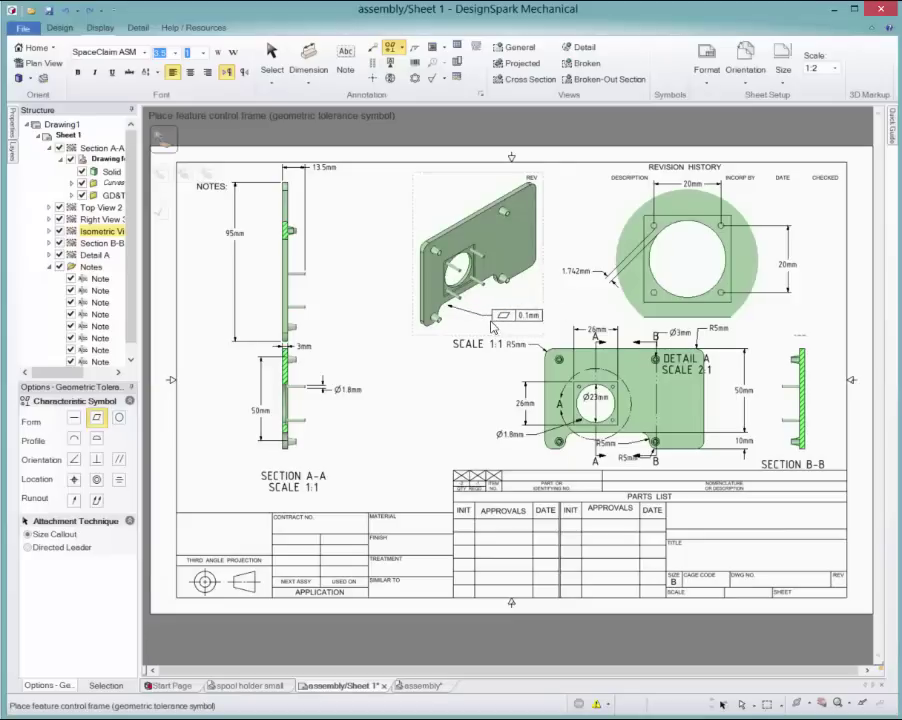
pyautogui.click(470, 321)
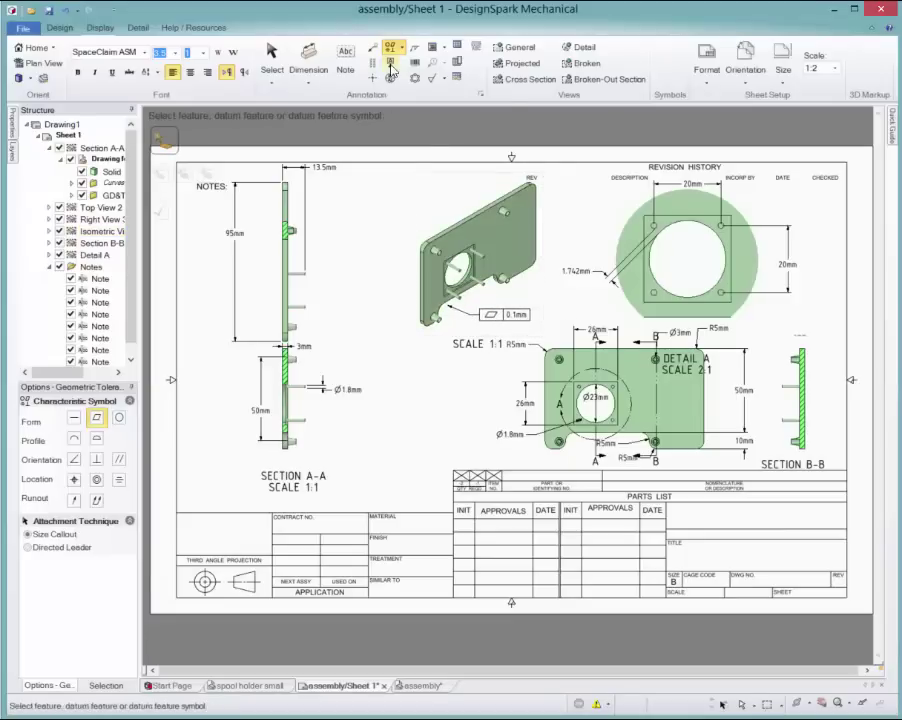
# Attach datum symbols to the panel's upper end face and to its standoff-side face in the top view
pyautogui.click(389, 63)
pyautogui.scroll(8, 276, 158)
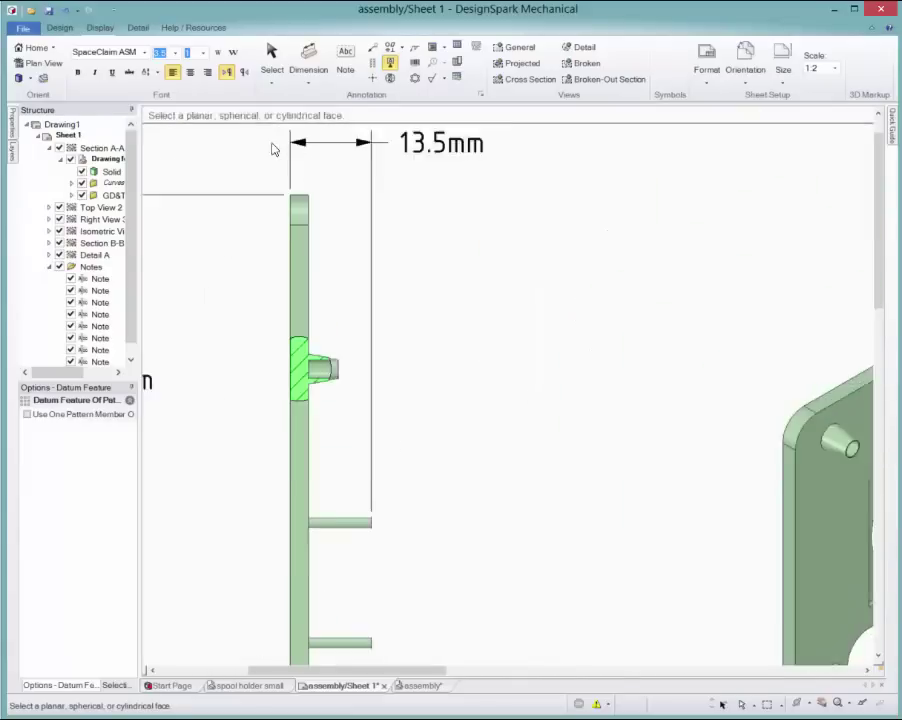
pyautogui.click(322, 233)
pyautogui.scroll(-6, 320, 180)
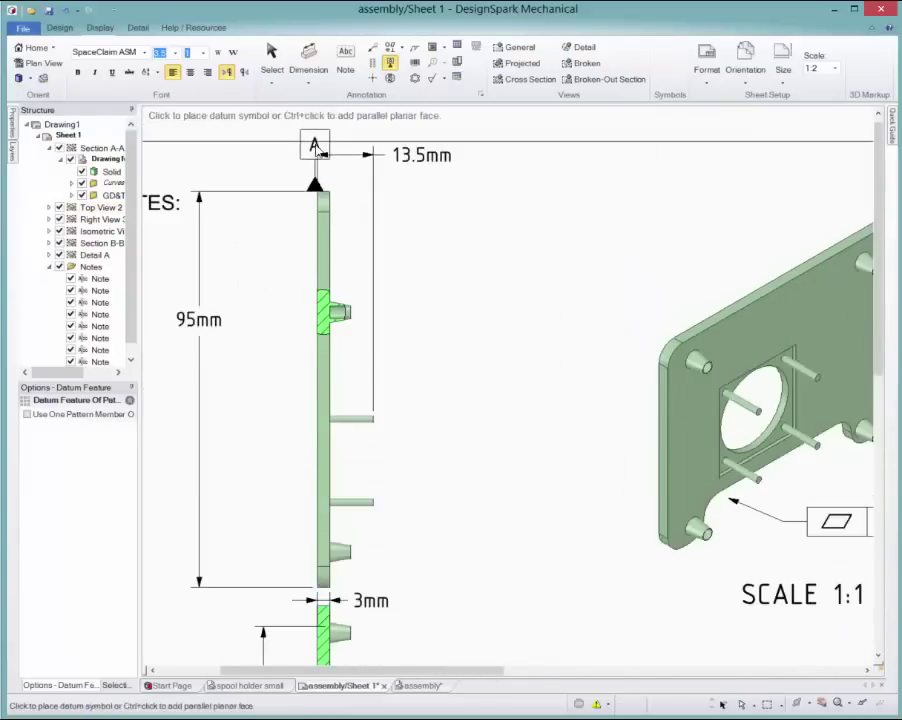
pyautogui.click(316, 126)
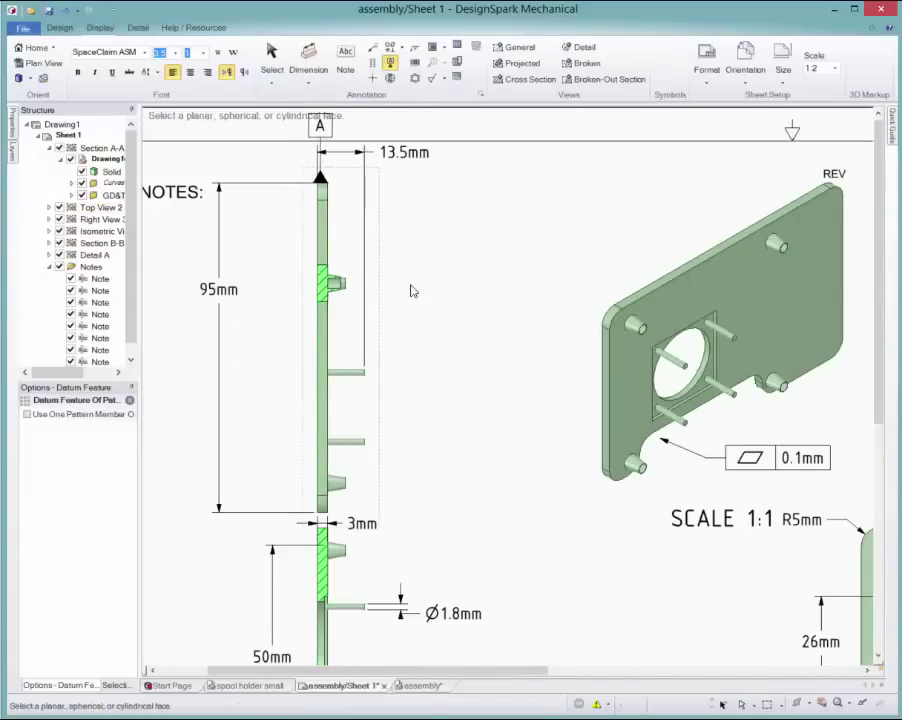
pyautogui.click(330, 232)
pyautogui.click(400, 233)
# Attach a datum symbol to the panel's lower end face in the sectioned front view, placing it below the panel
pyautogui.scroll(-5, 405, 280)
pyautogui.scroll(8, 382, 368)
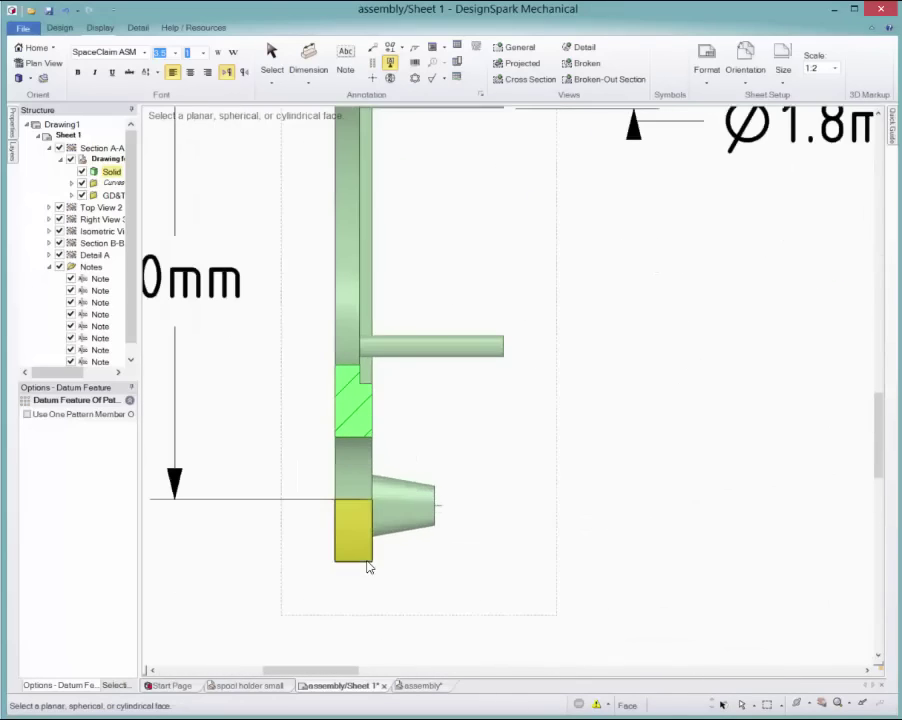
pyautogui.click(364, 562)
pyautogui.scroll(-5, 356, 560)
pyautogui.scroll(5, 356, 626)
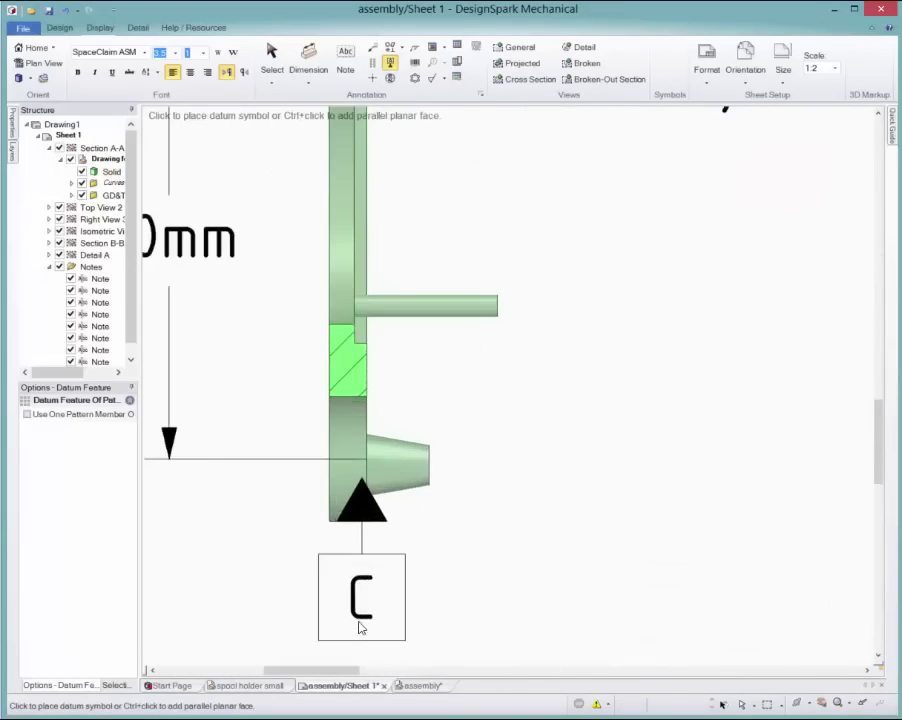
pyautogui.click(357, 622)
pyautogui.scroll(-6, 355, 622)
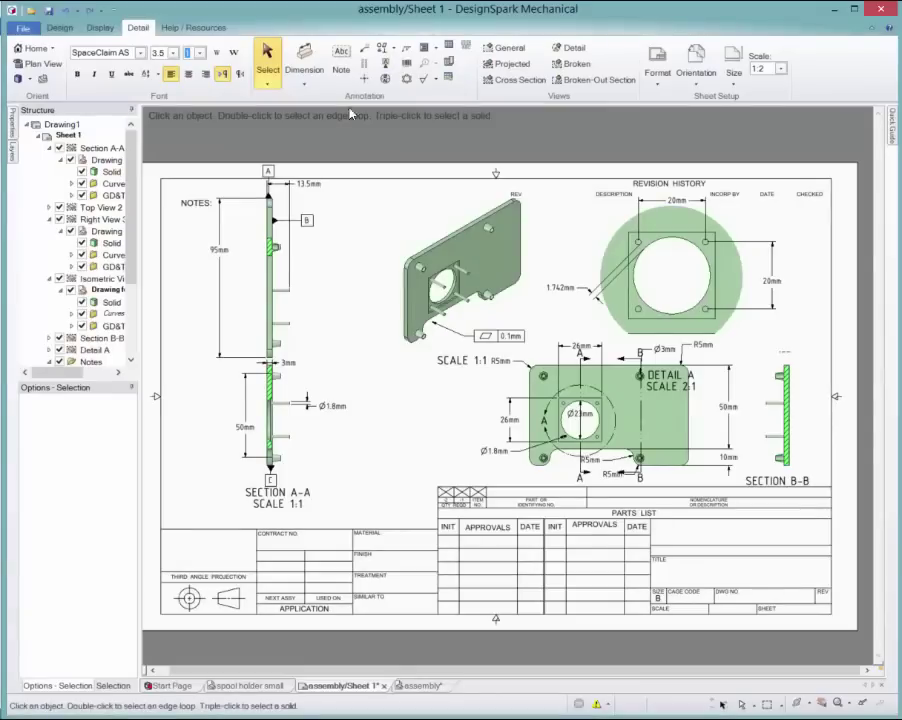
# Add a 0.2 mm perpendicularity tolerance referencing datums A and B to the panel's face in the top view, placing the frame below datum B
pyautogui.click(386, 48)
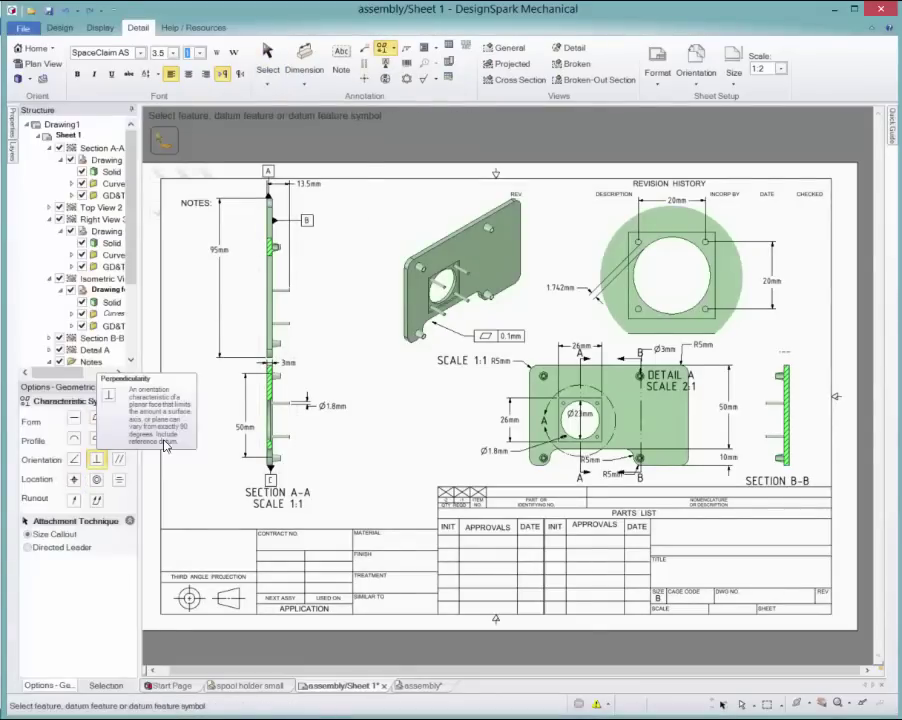
pyautogui.scroll(3, 268, 215)
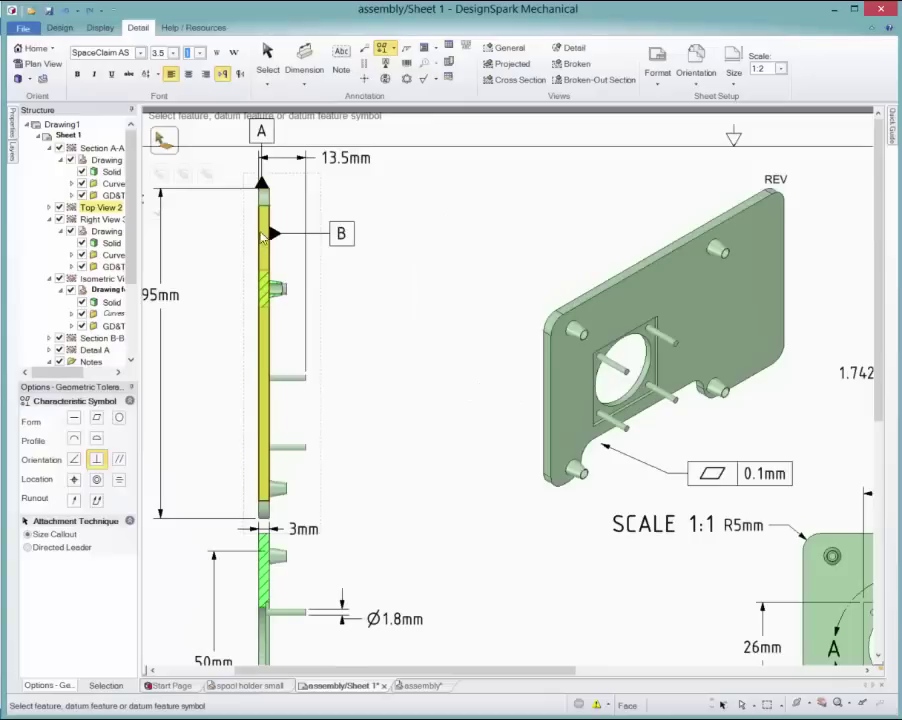
pyautogui.click(267, 229)
pyautogui.click(265, 134)
pyautogui.click(338, 234)
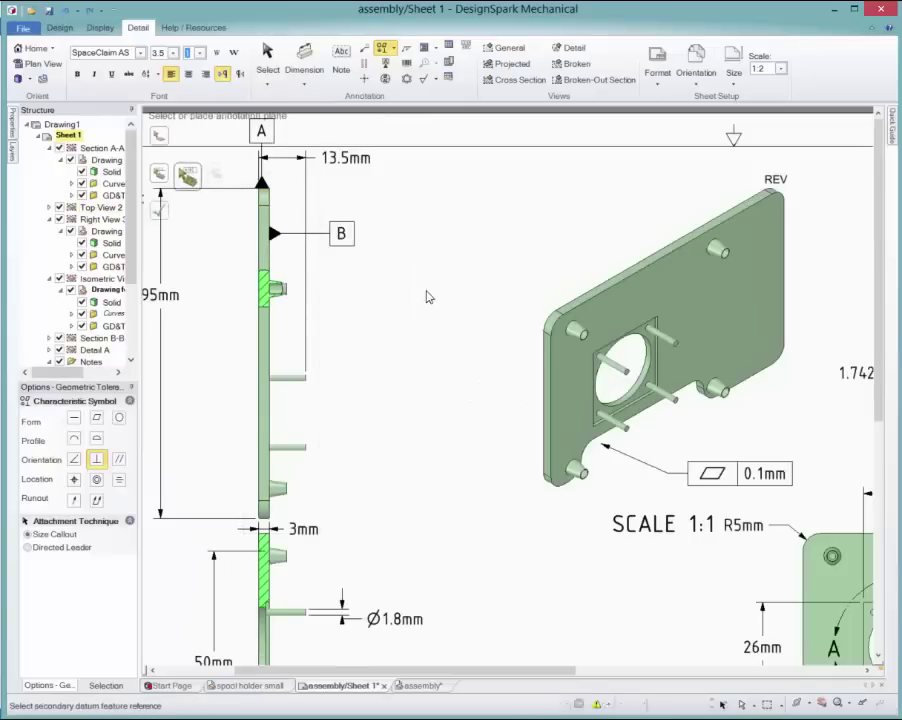
pyautogui.click(345, 301)
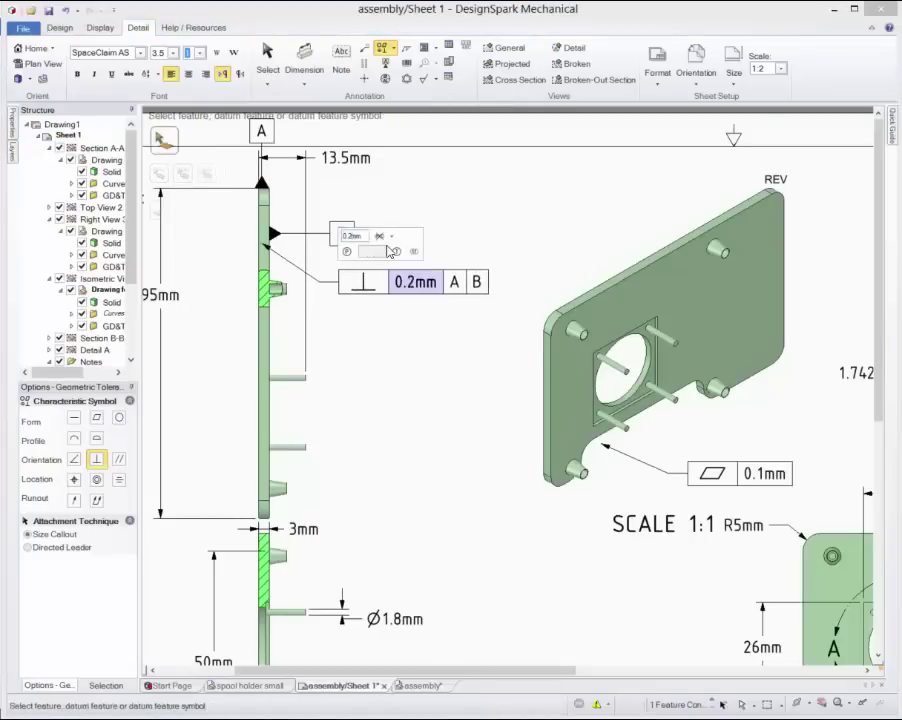
pyautogui.click(580, 259)
pyautogui.scroll(-3, 449, 276)
pyautogui.press('Escape')
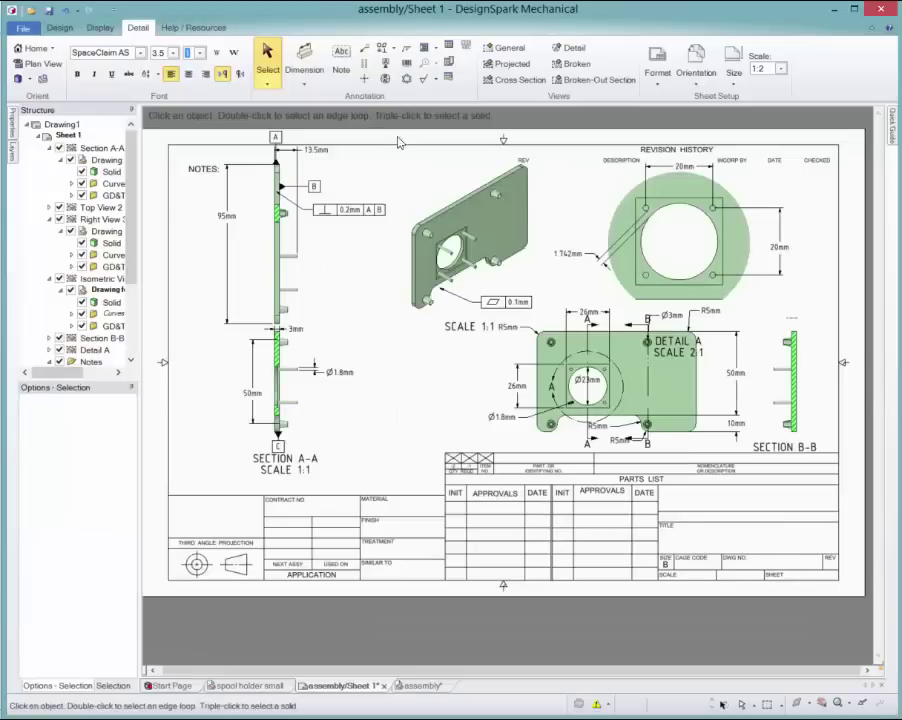
# Attach a Material Removal Required surface finish symbol to the upper-left standoff in the isometric view, placing it beside the panel
pyautogui.click(434, 84)
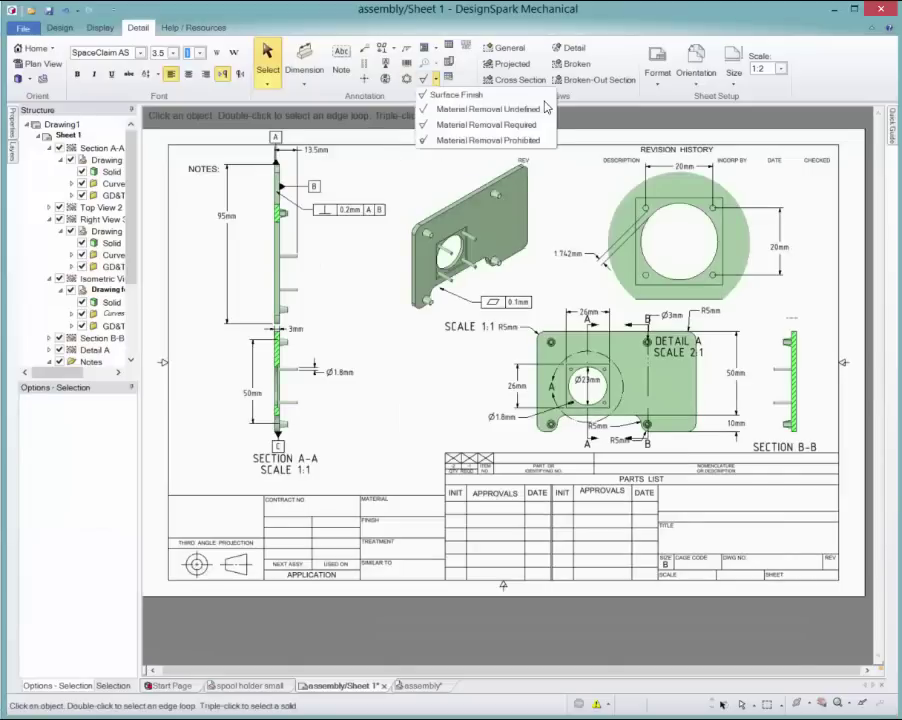
pyautogui.click(456, 124)
pyautogui.scroll(5, 428, 234)
pyautogui.scroll(3, 397, 232)
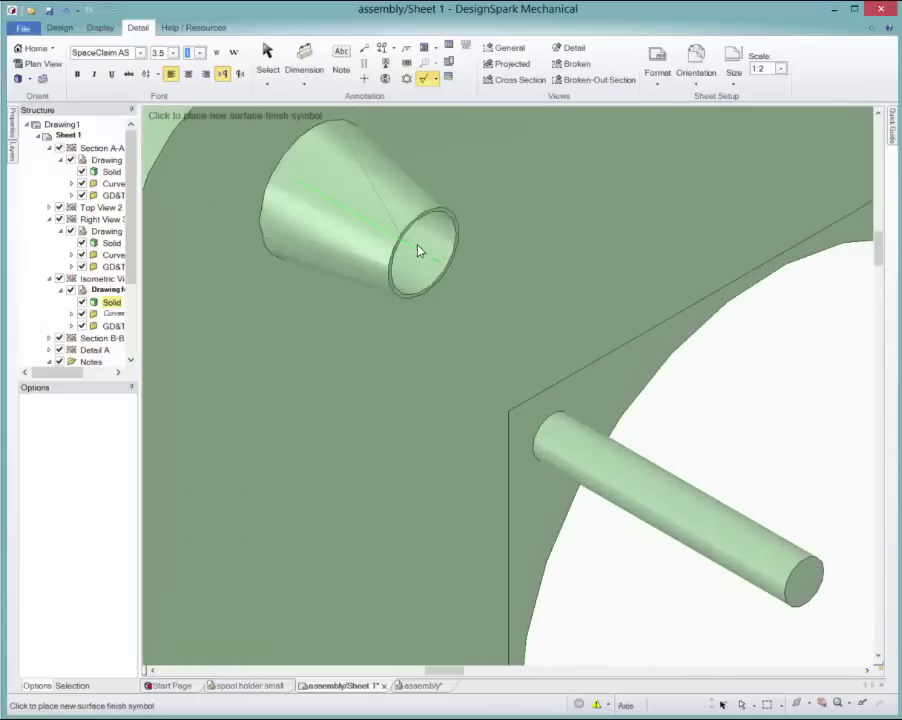
pyautogui.scroll(-6, 425, 244)
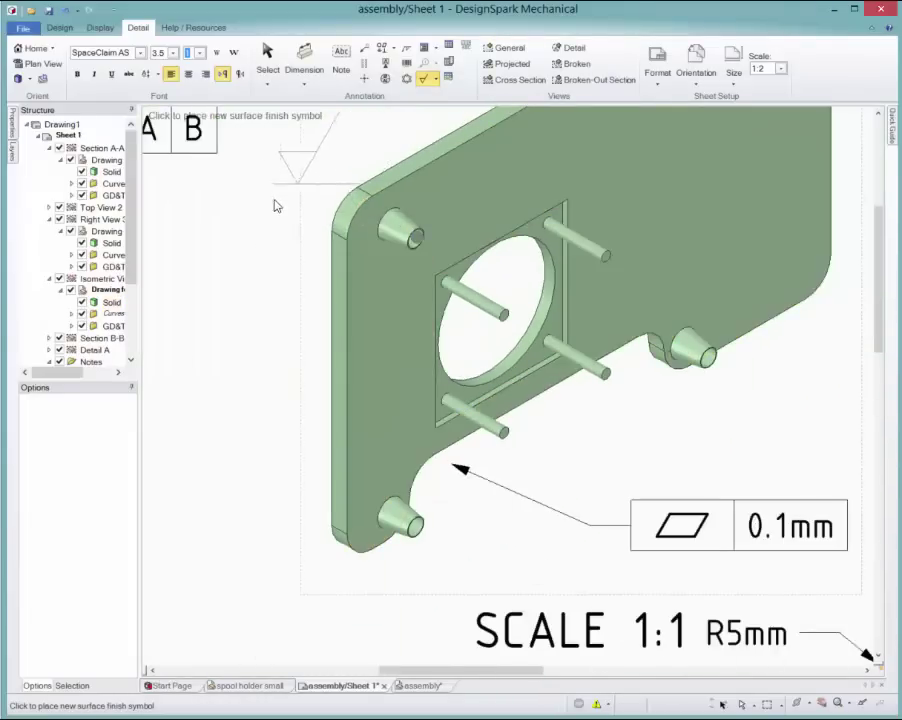
pyautogui.click(236, 292)
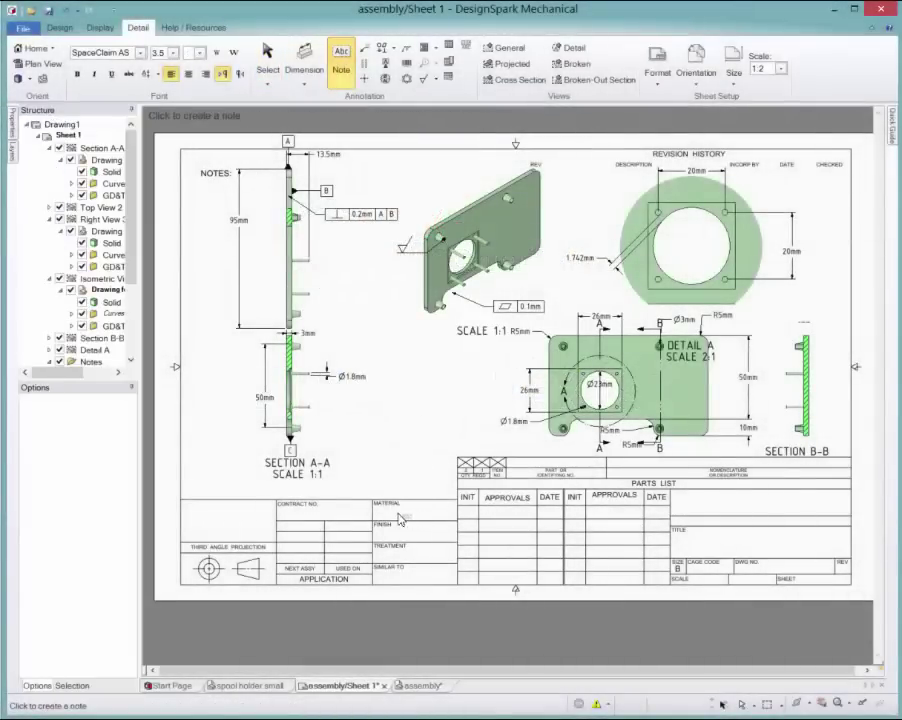
# Add a note reading PLA in the Material field of the title block
pyautogui.click(390, 516)
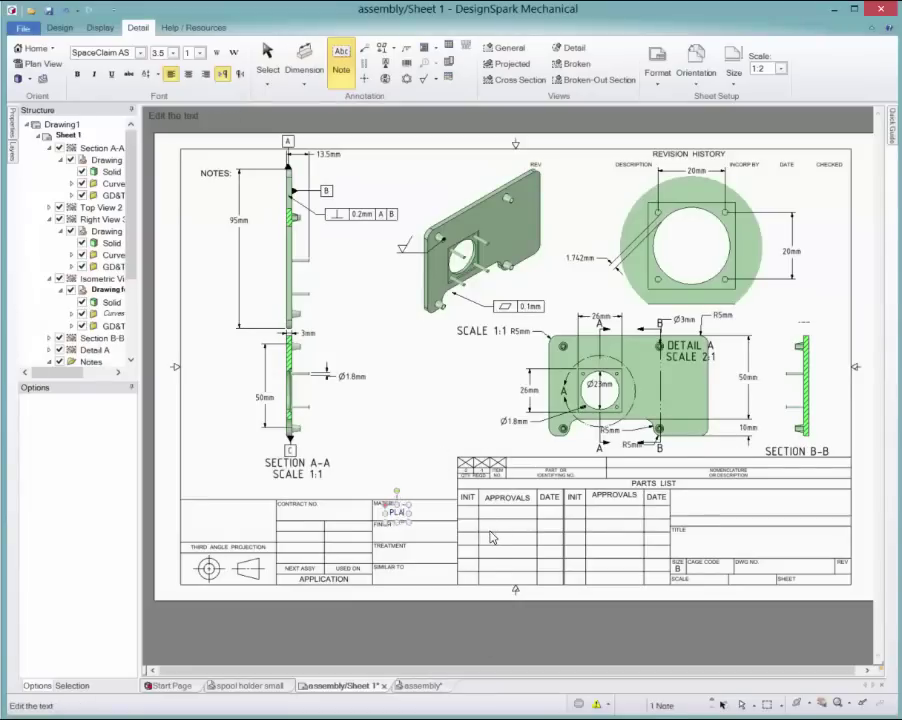
pyautogui.click(408, 538)
pyautogui.click(387, 527)
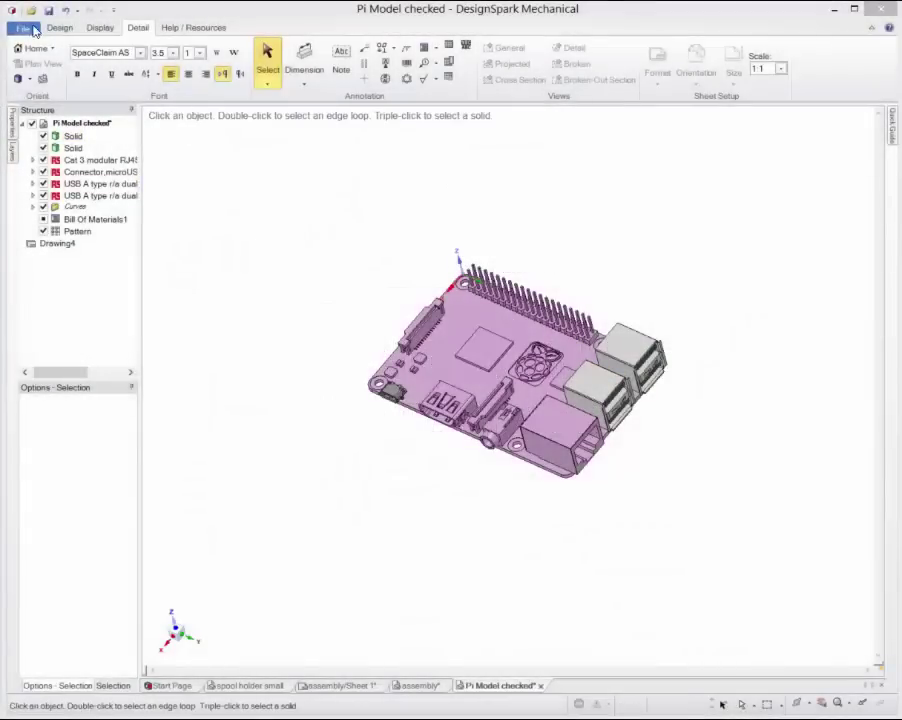
# Create a new drawing sheet from the Pi Model checked assembly
pyautogui.click(30, 28)
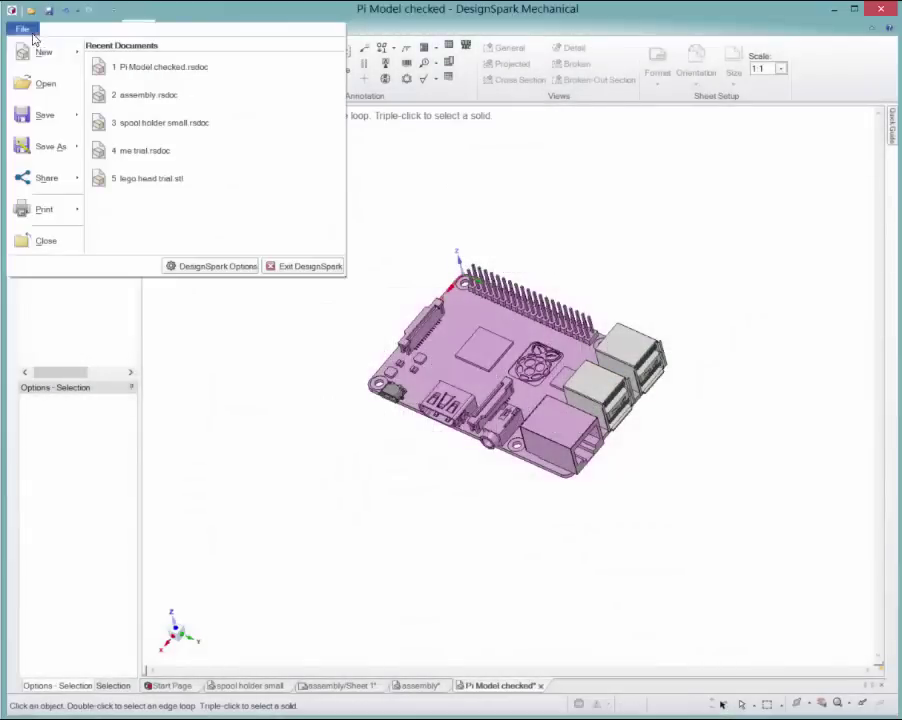
pyautogui.moveTo(40, 54)
pyautogui.click(170, 98)
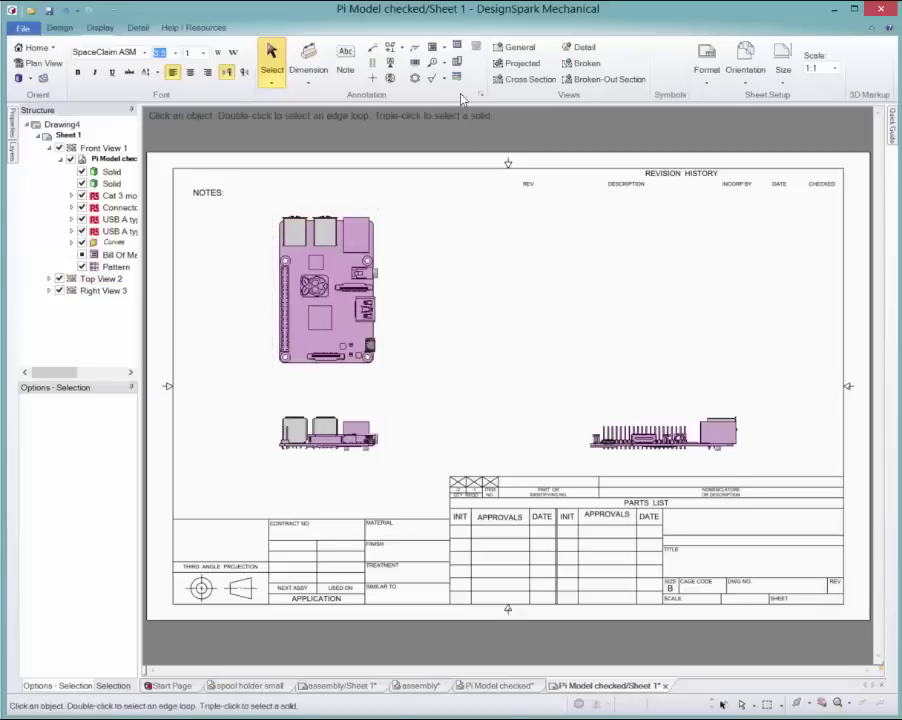
# Insert a bill of materials table on the Pi model's drawing sheet
pyautogui.click(443, 47)
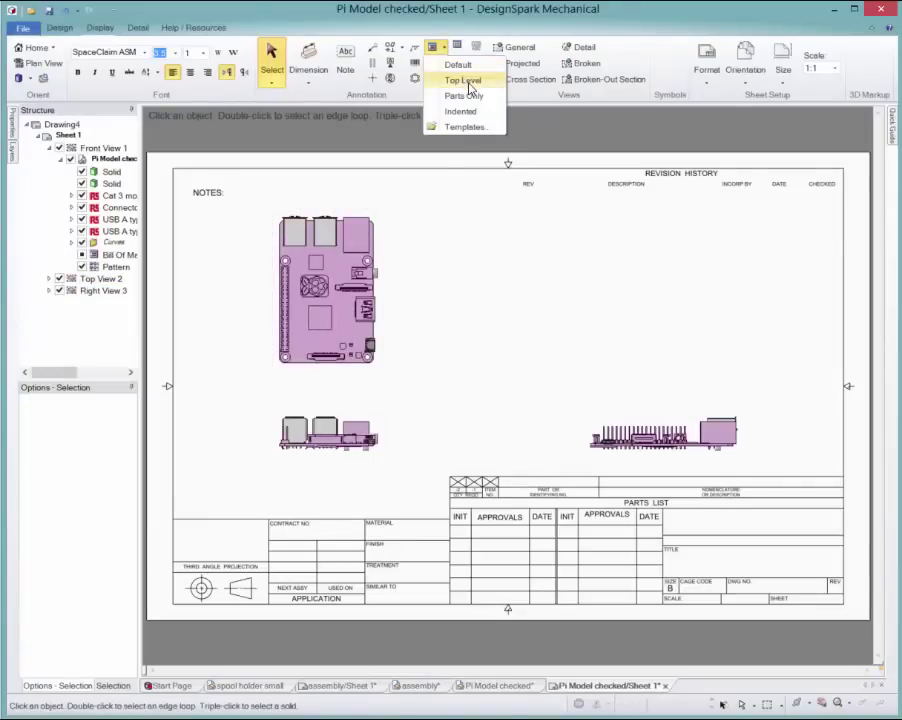